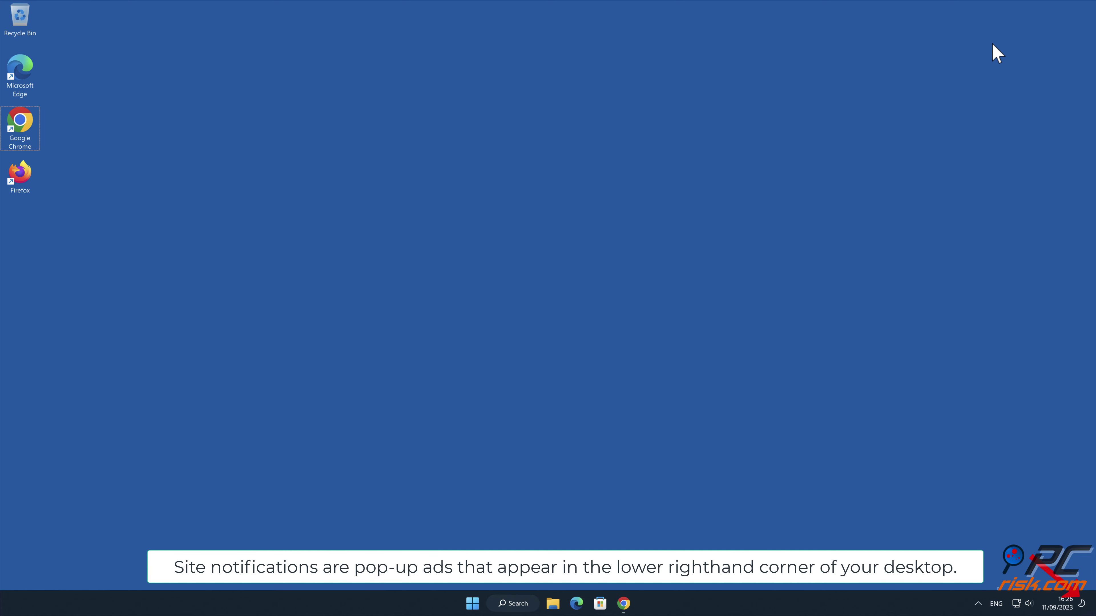
Bring up Chrome from the taskbar, showing the meethuhesurvey.top Online Test page
{"action": "left_click", "coordinate": [624, 603]}
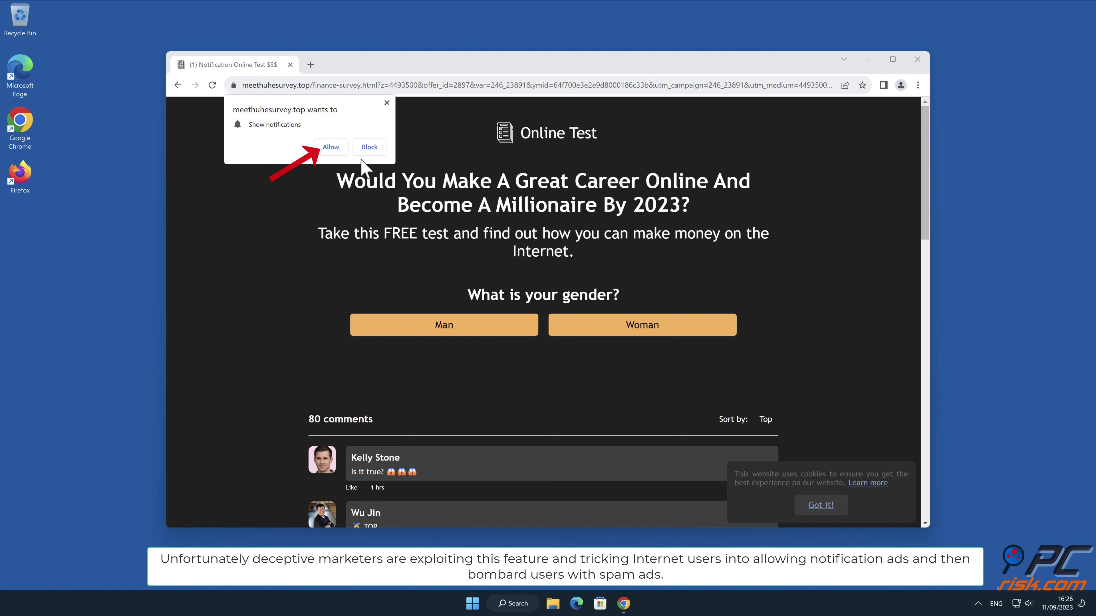
Allow meethuhesurvey.top to show notifications, then close Chrome and confirm leaving the site
{"action": "left_click", "coordinate": [337, 149]}
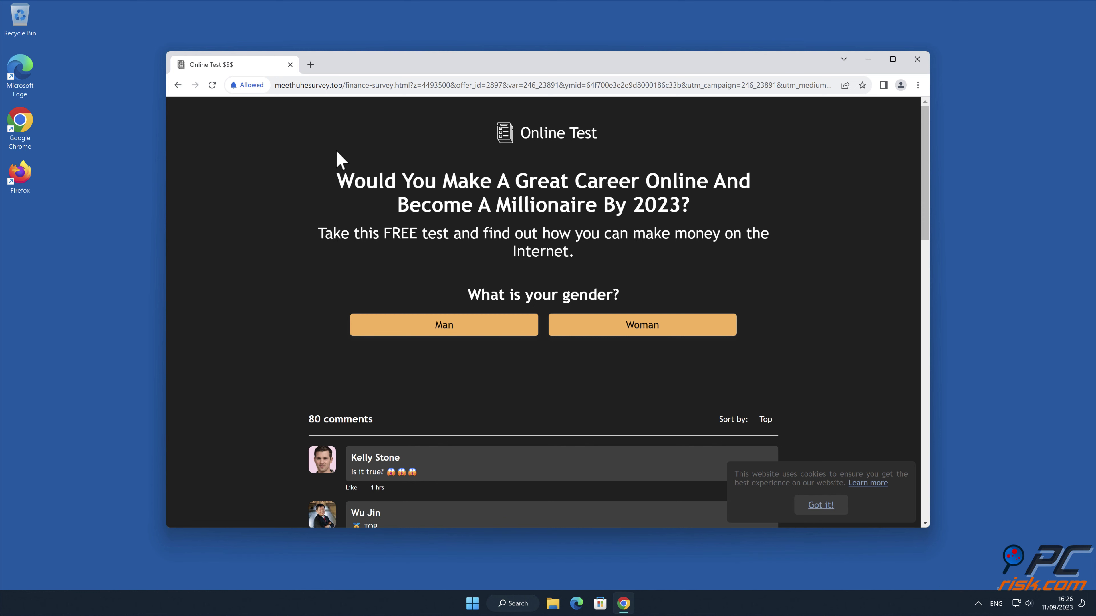
{"action": "left_click", "coordinate": [917, 60]}
{"action": "key", "text": "Return"}
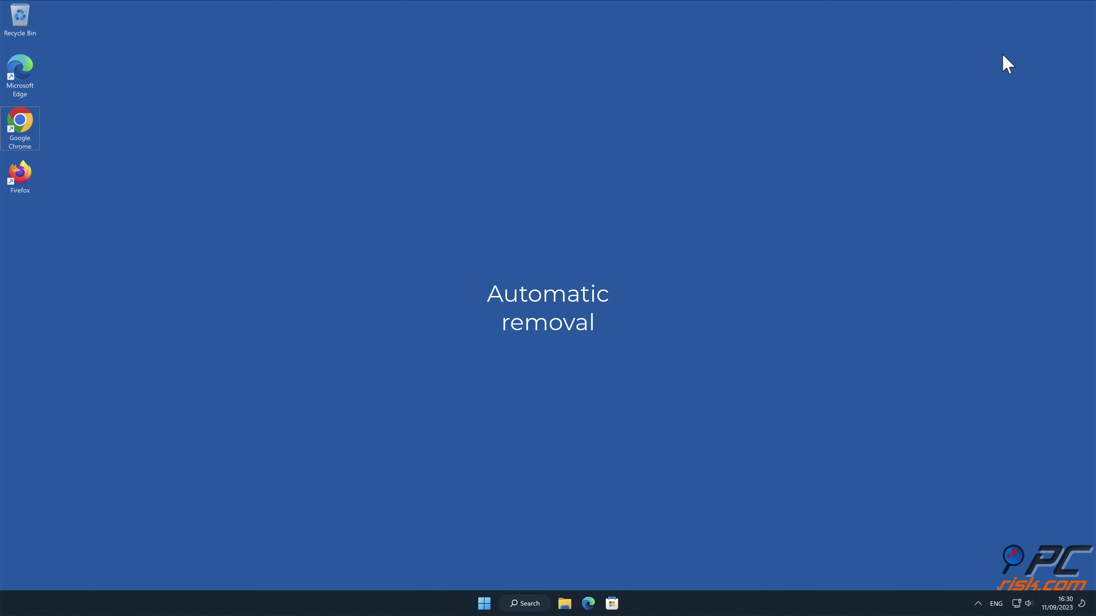
{"action": "double_click", "coordinate": [24, 126]}
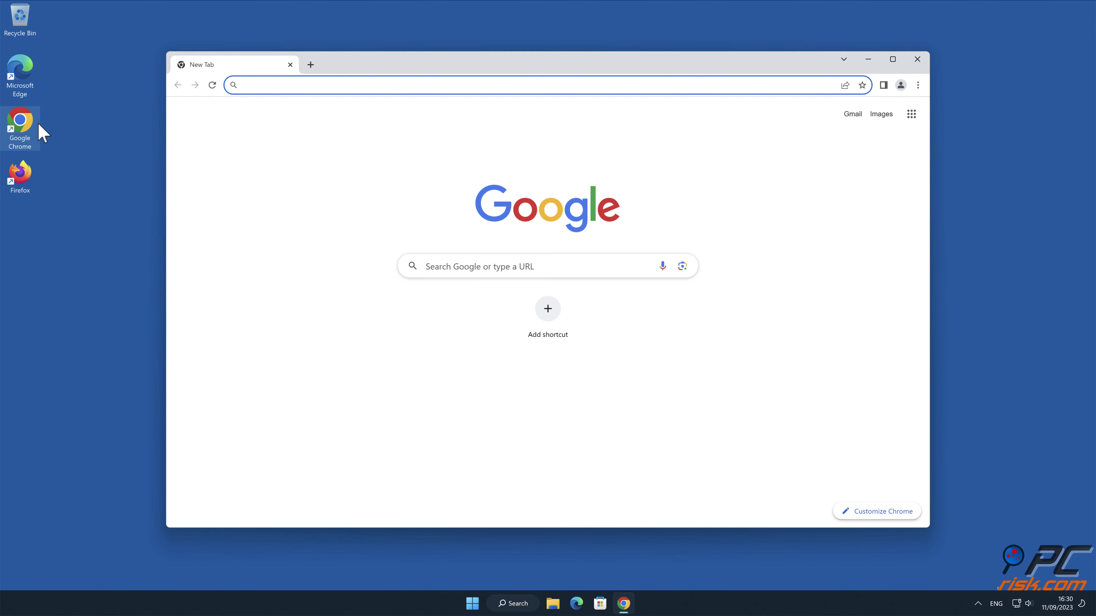
{"action": "type", "text": "www.combo"}
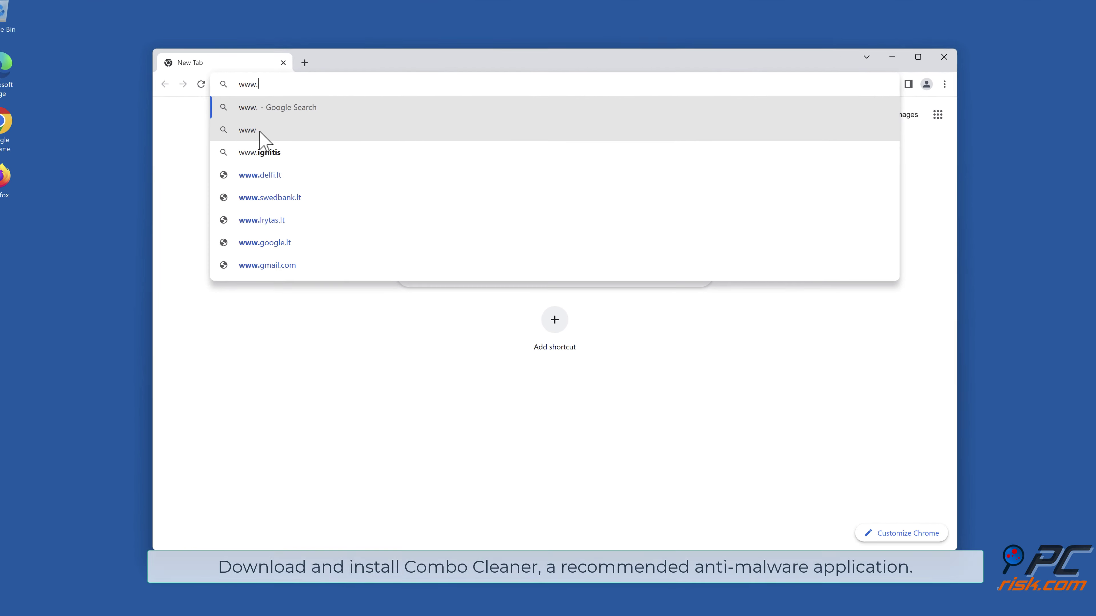
{"action": "type", "text": "cleaner.com"}
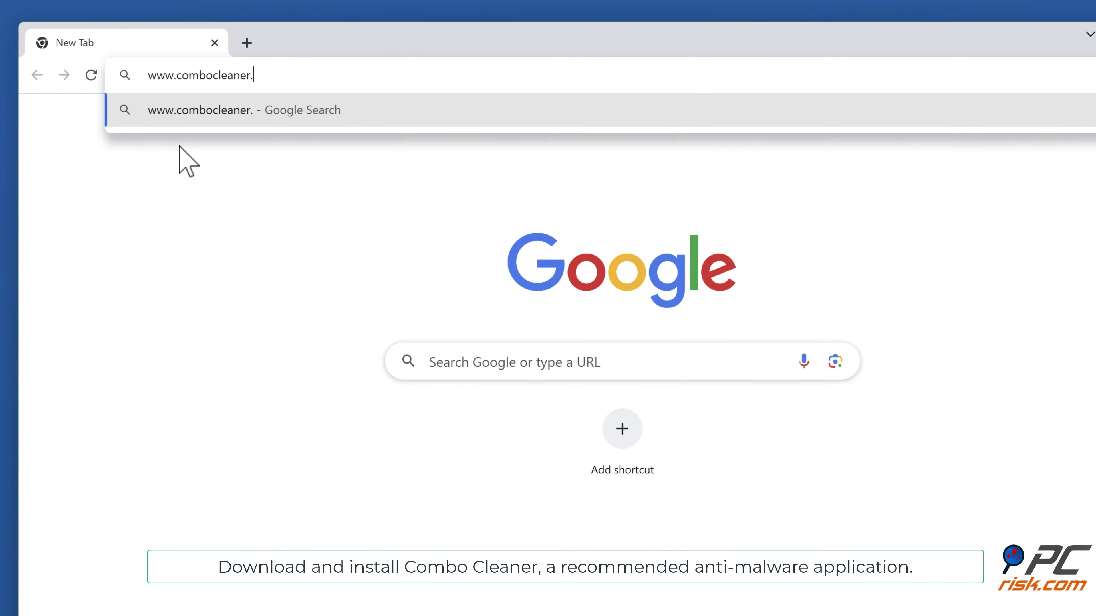
{"action": "key", "text": "Return"}
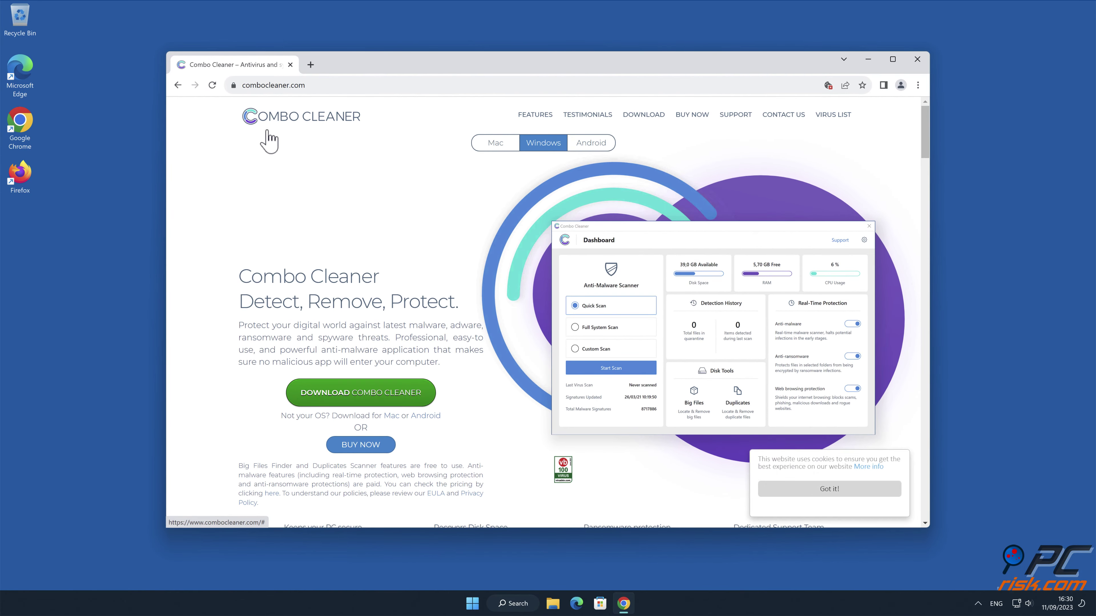
Download and run CCSetup.exe, install Combo Cleaner, and close Chrome
{"action": "left_click", "coordinate": [414, 393]}
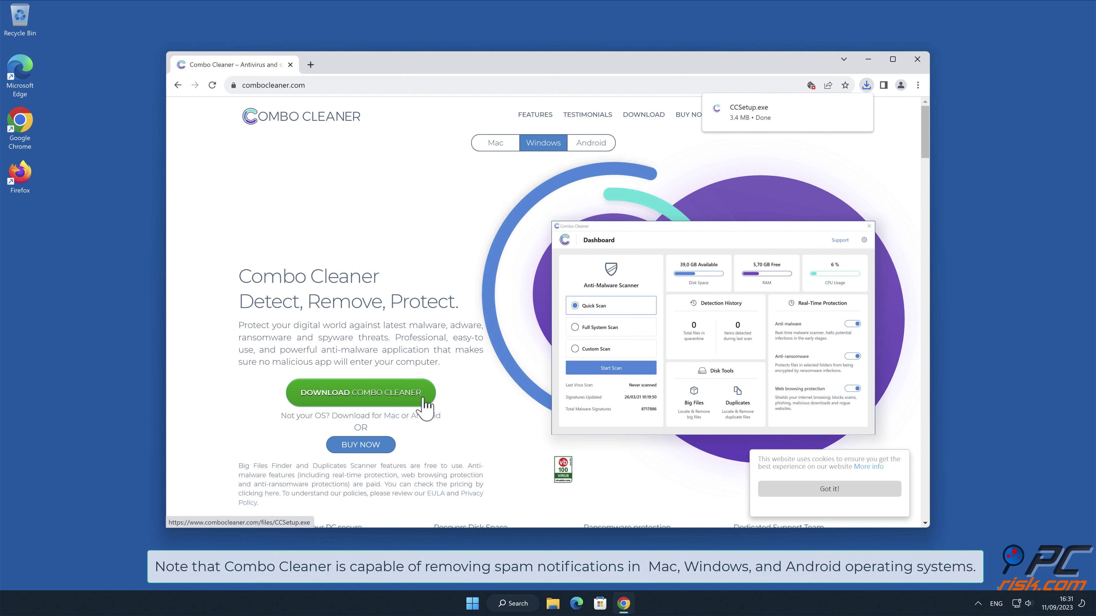
{"action": "left_click", "coordinate": [777, 116]}
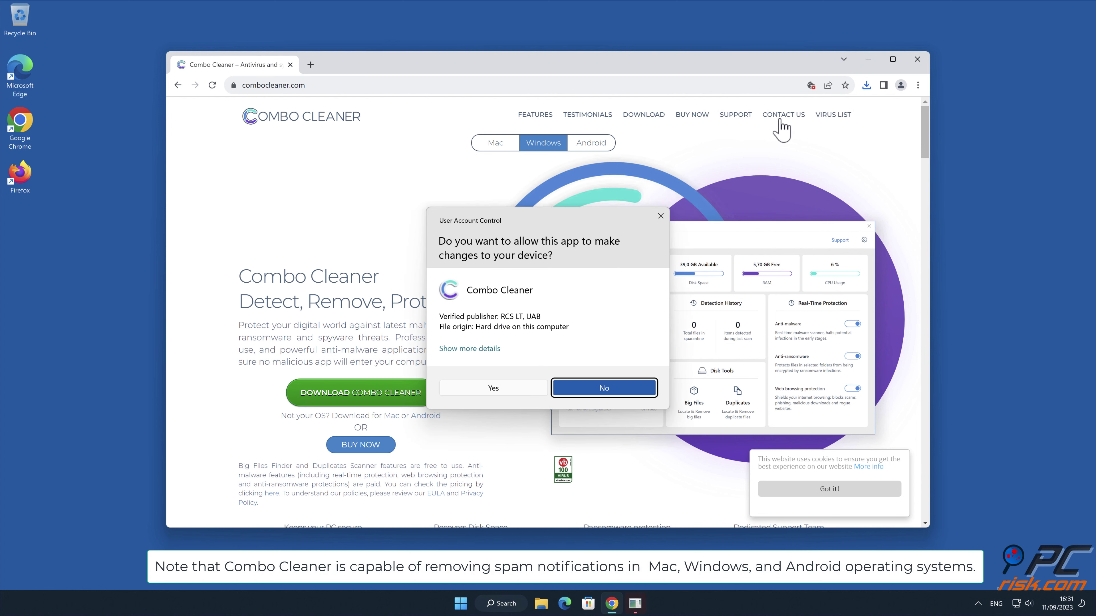
{"action": "left_click", "coordinate": [505, 389]}
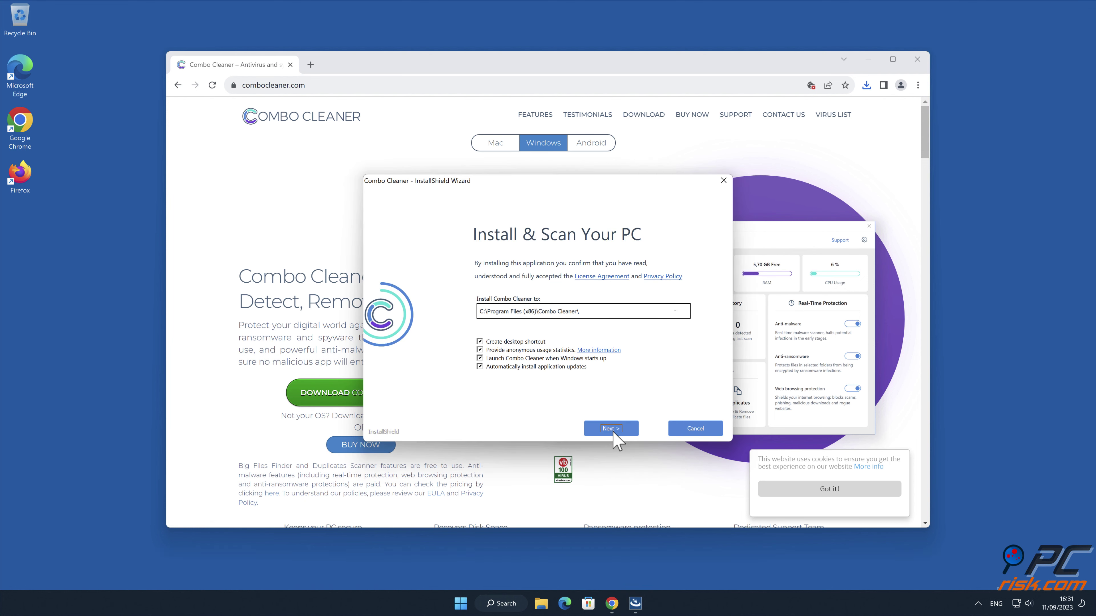
{"action": "left_click", "coordinate": [610, 428]}
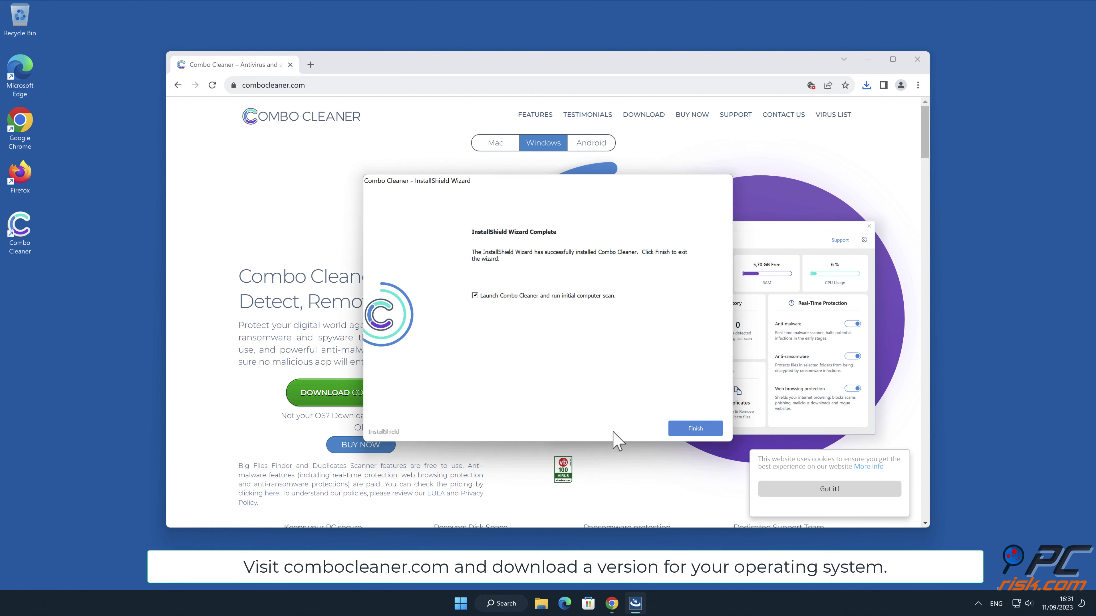
{"action": "left_click", "coordinate": [699, 428]}
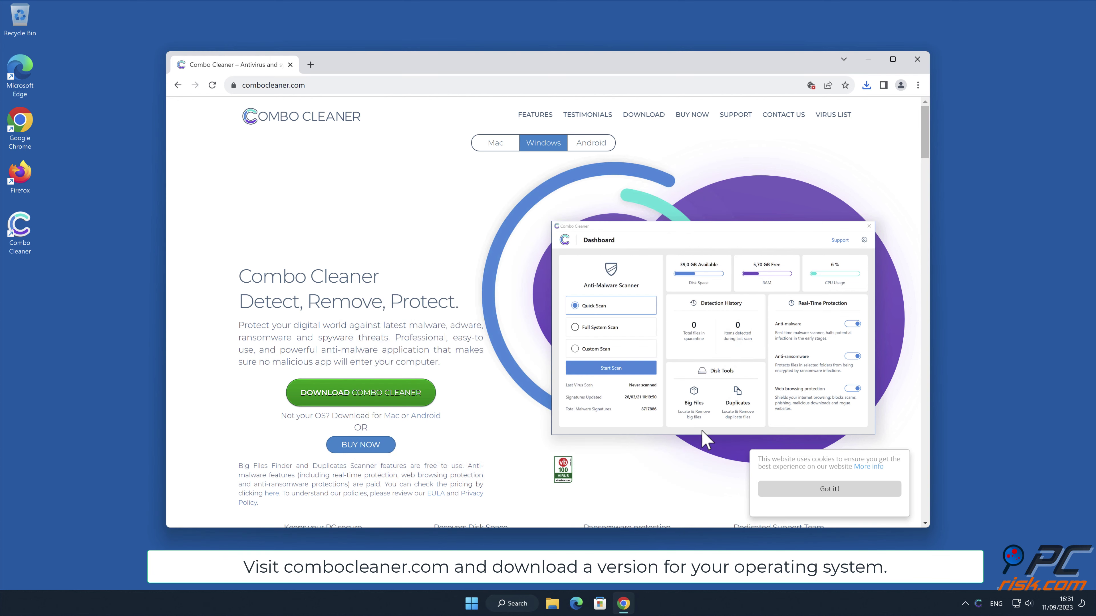
{"action": "left_click", "coordinate": [917, 59]}
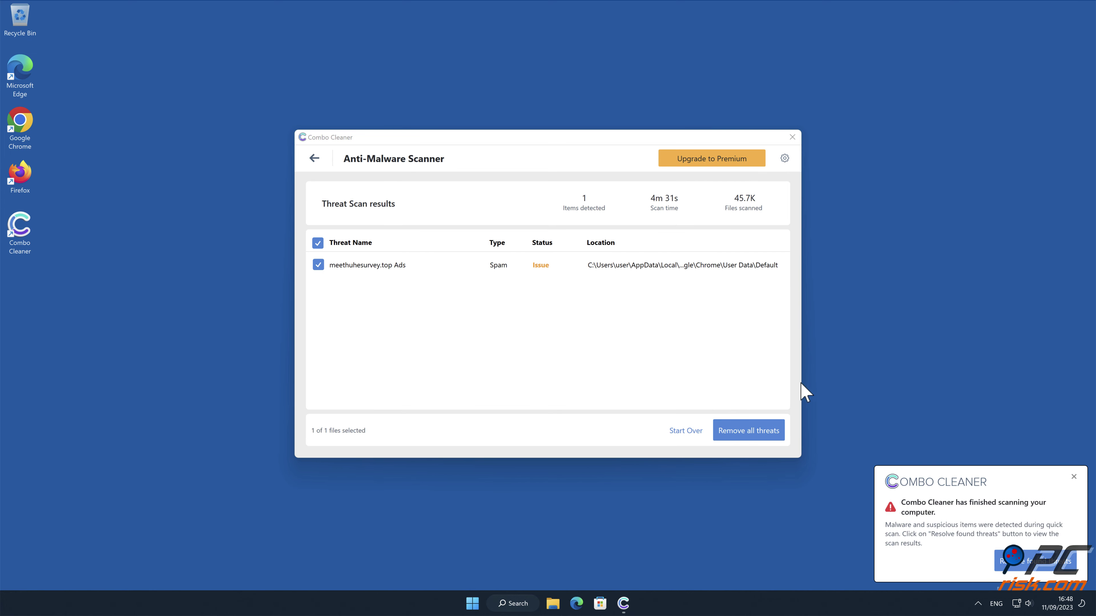
Activate the Combo Cleaner licence and quarantine the meethuhesurvey.top Ads threat
{"action": "left_click", "coordinate": [773, 436]}
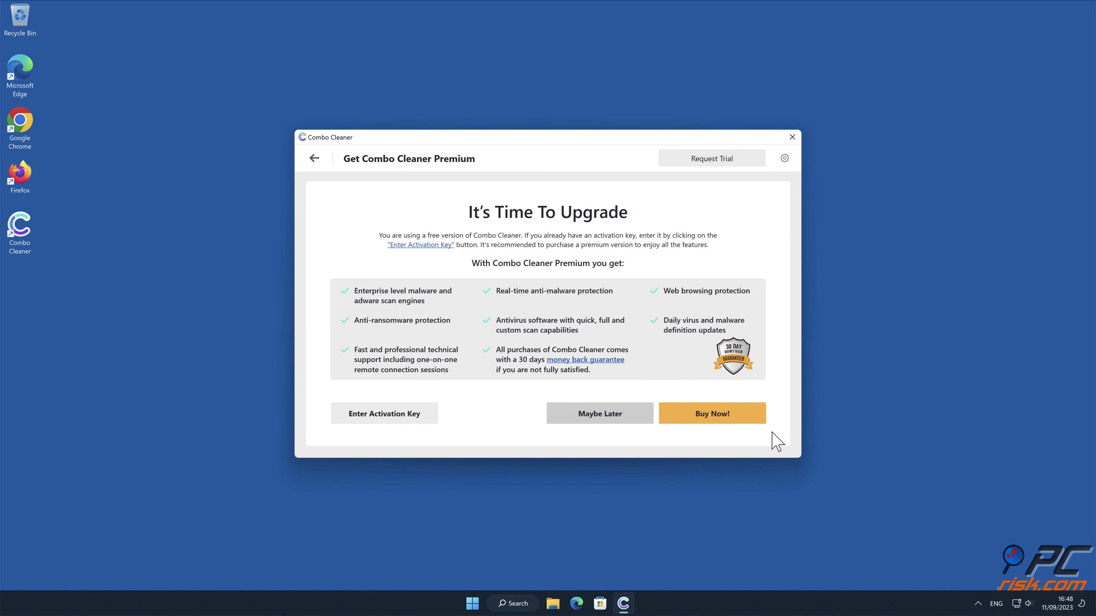
{"action": "left_click", "coordinate": [429, 415]}
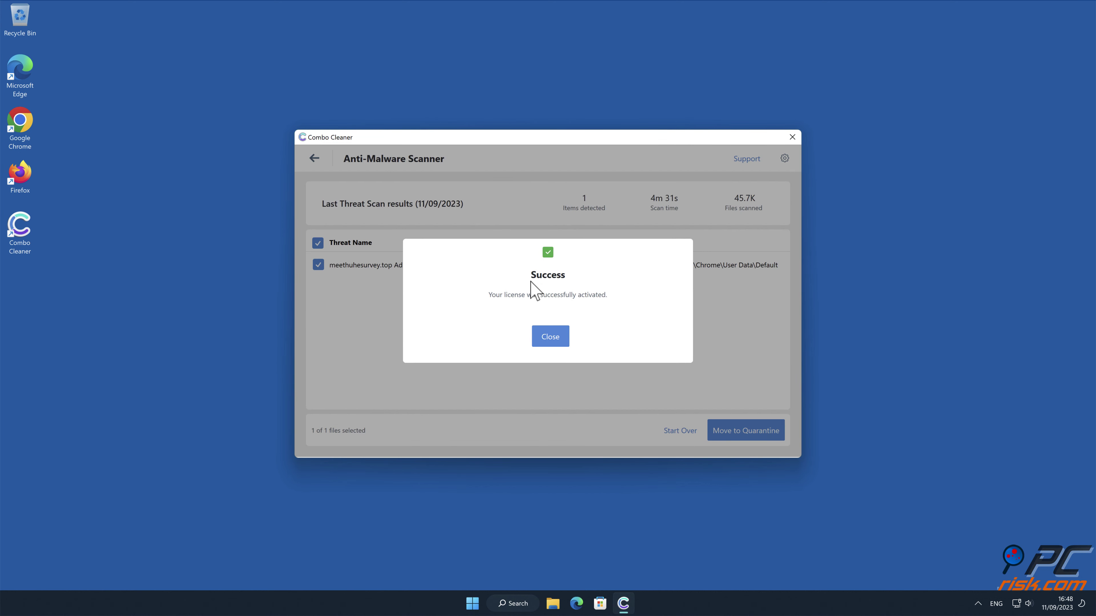
{"action": "left_click", "coordinate": [559, 339]}
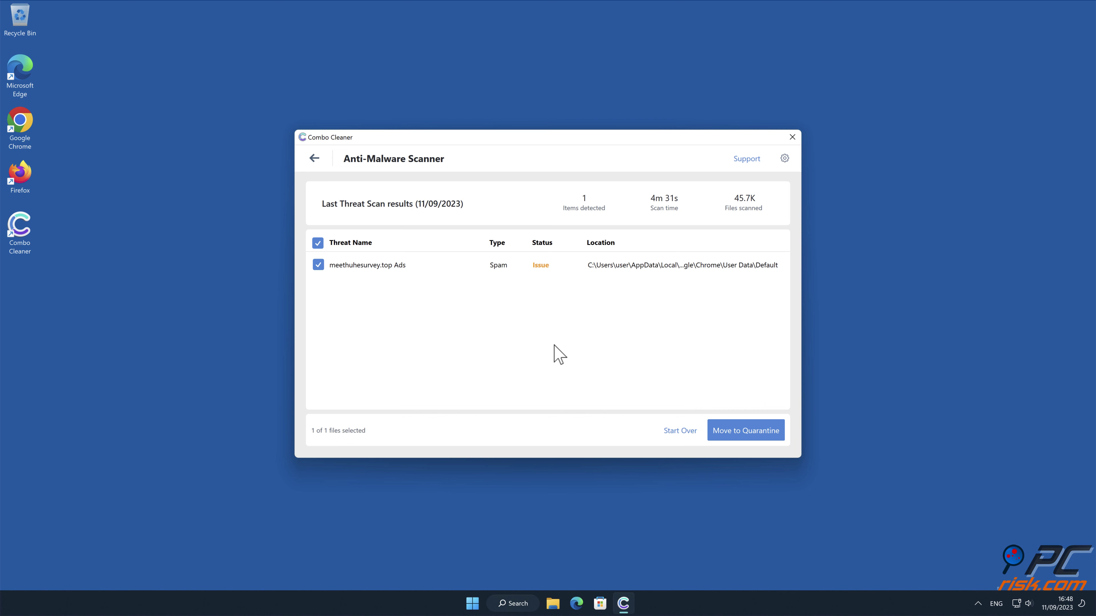
{"action": "left_click", "coordinate": [751, 432]}
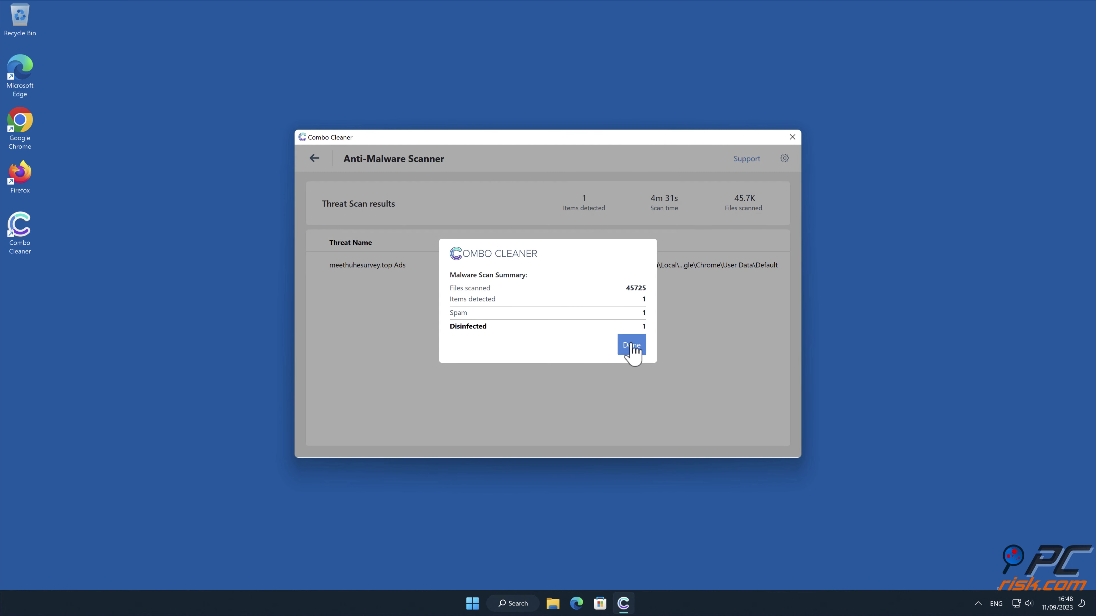
{"action": "left_click", "coordinate": [633, 348]}
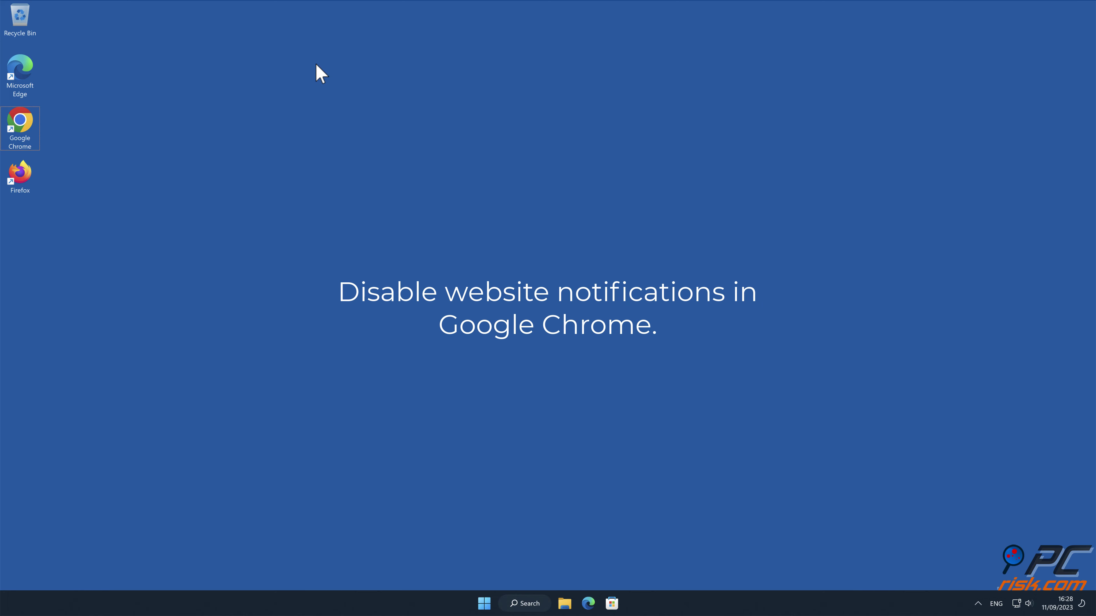
Launch Chrome and open Settings > Privacy and security
{"action": "double_click", "coordinate": [20, 123]}
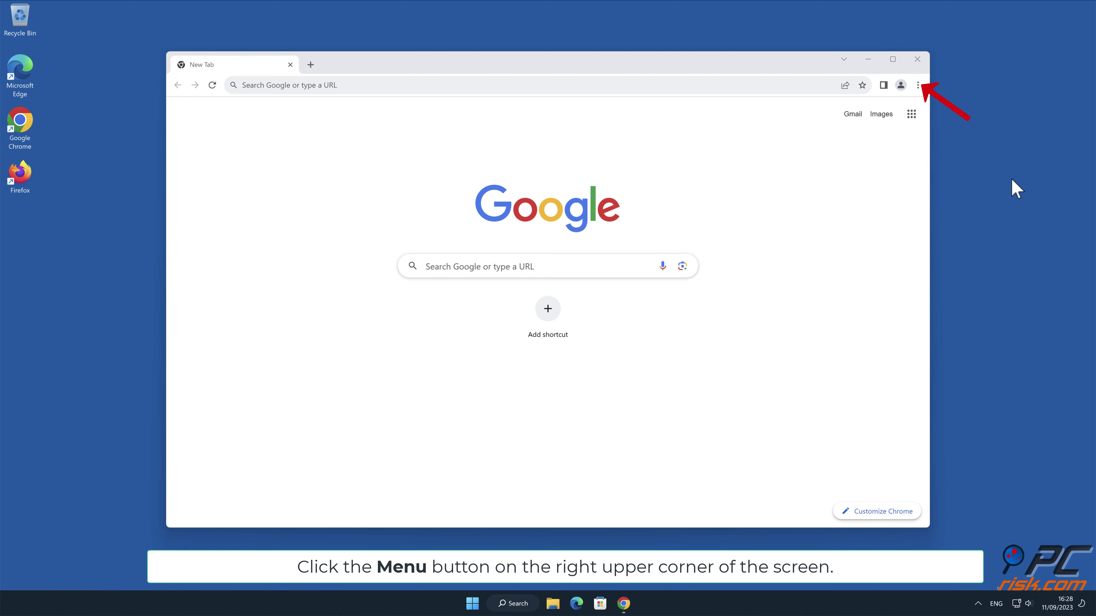
{"action": "left_click", "coordinate": [919, 86]}
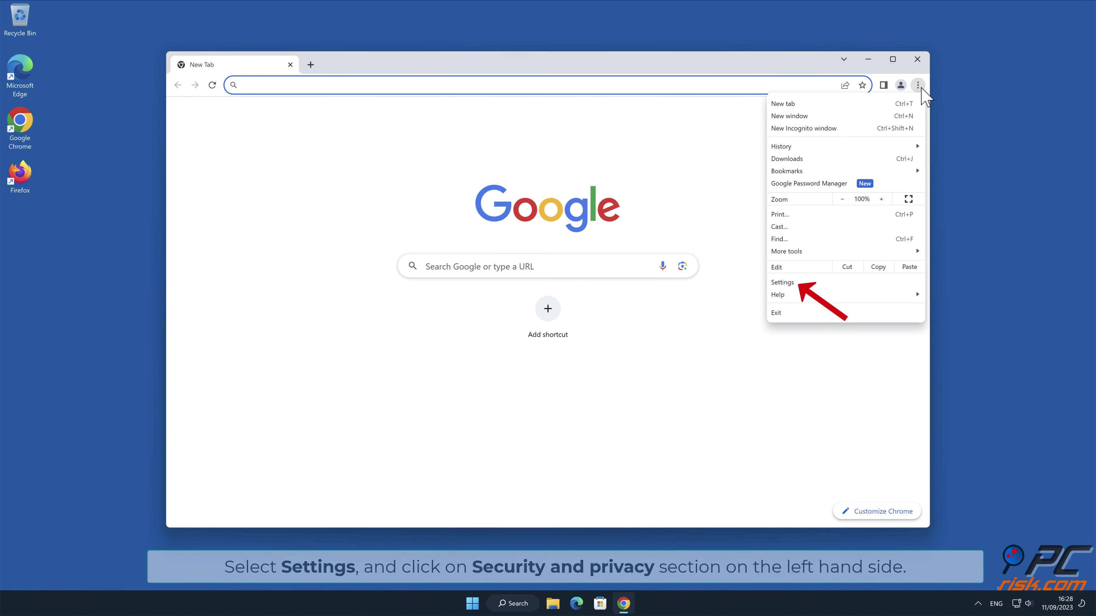
{"action": "left_click", "coordinate": [861, 284]}
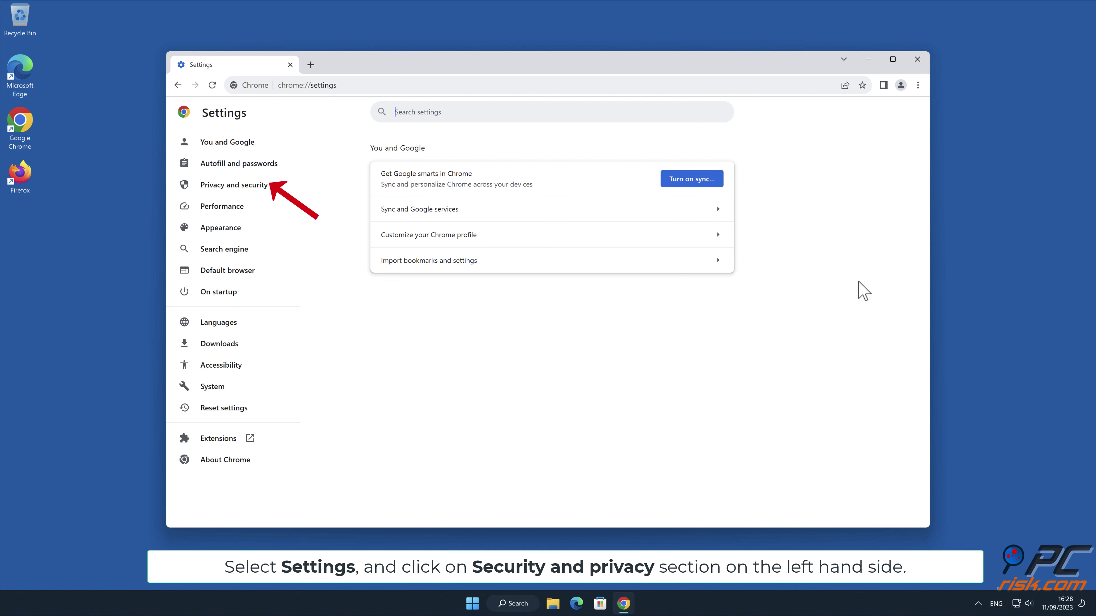
{"action": "left_click", "coordinate": [268, 184]}
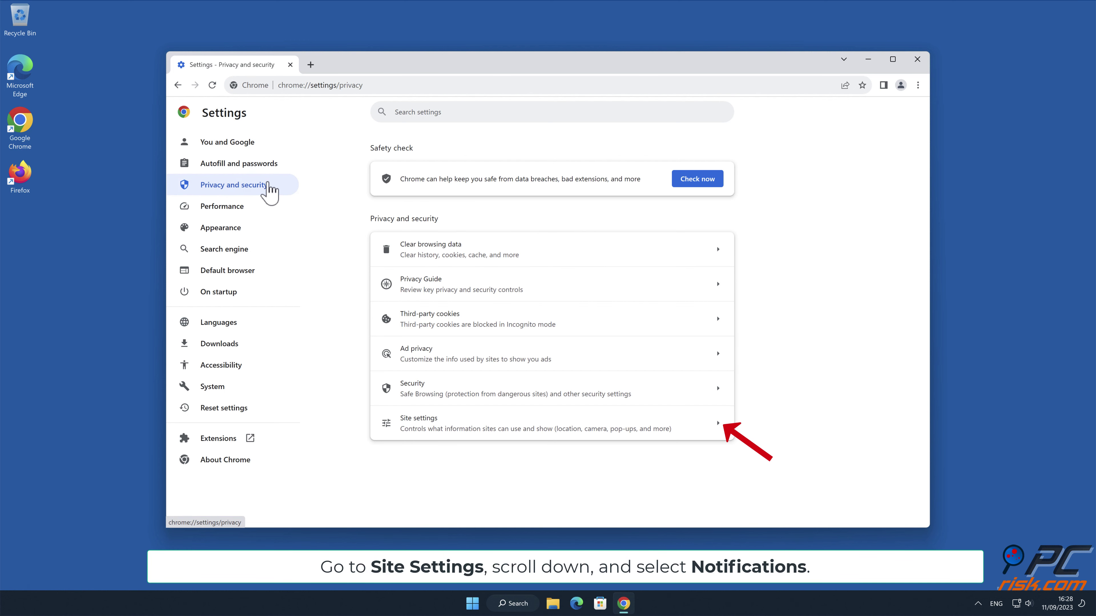
Remove meethuhesurvey.top under Site settings > Notifications, then close Chrome
{"action": "left_click", "coordinate": [719, 428]}
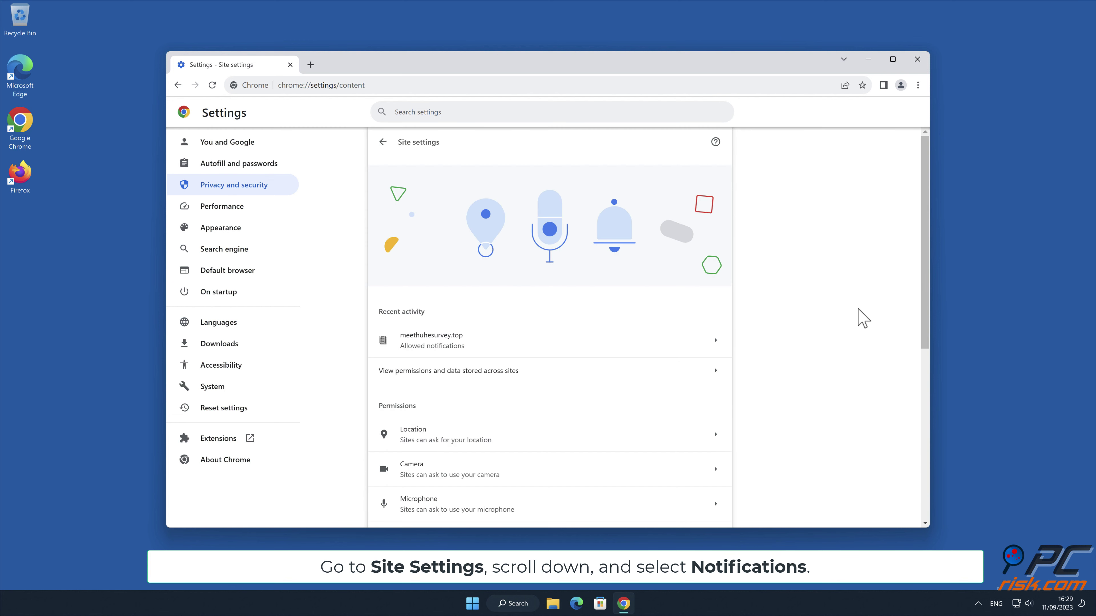
{"action": "left_click_drag", "start_coordinate": [925, 247], "coordinate": [922, 365]}
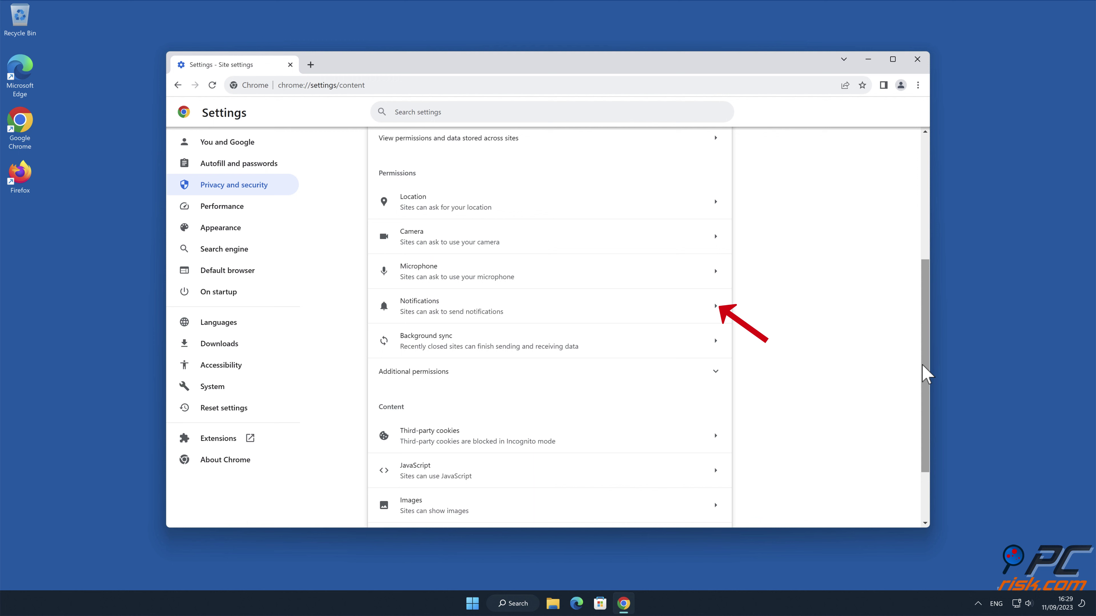
{"action": "left_click", "coordinate": [717, 307]}
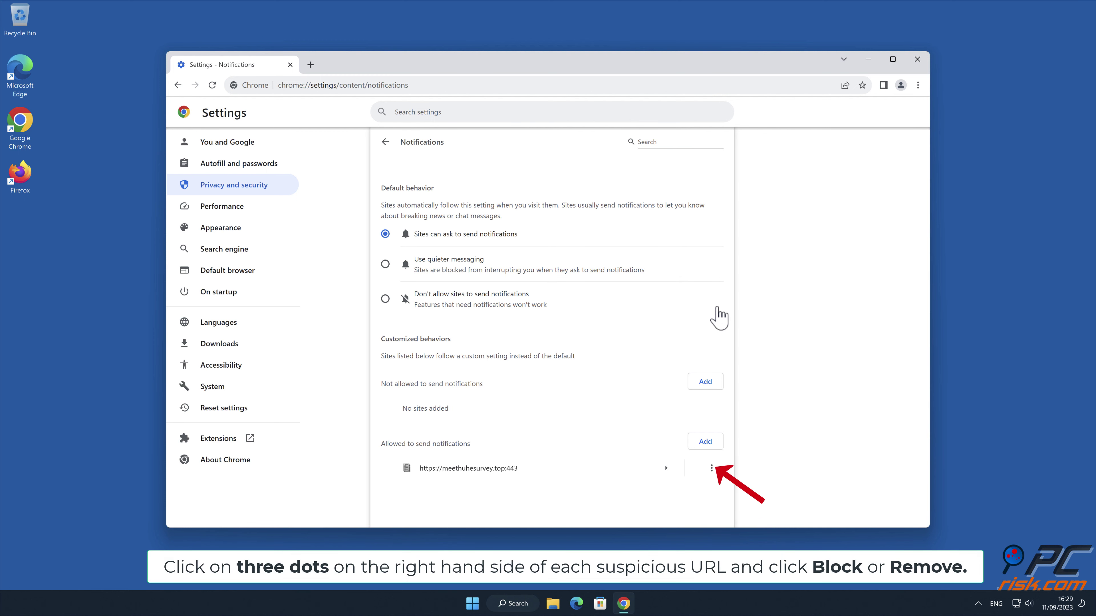
{"action": "left_click", "coordinate": [711, 468]}
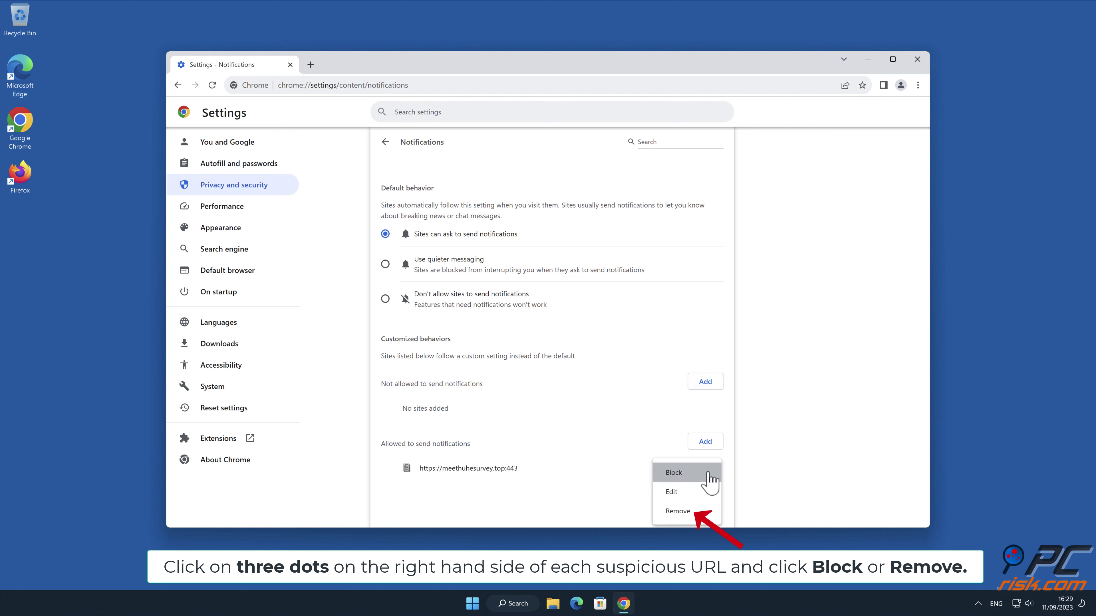
{"action": "left_click", "coordinate": [690, 514]}
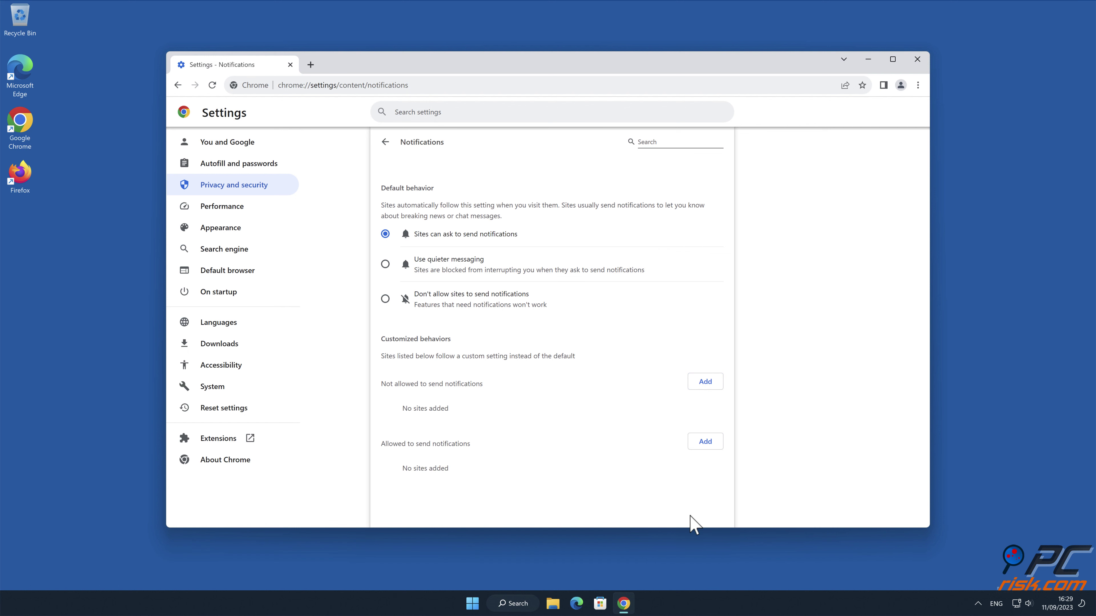
{"action": "left_click", "coordinate": [917, 59]}
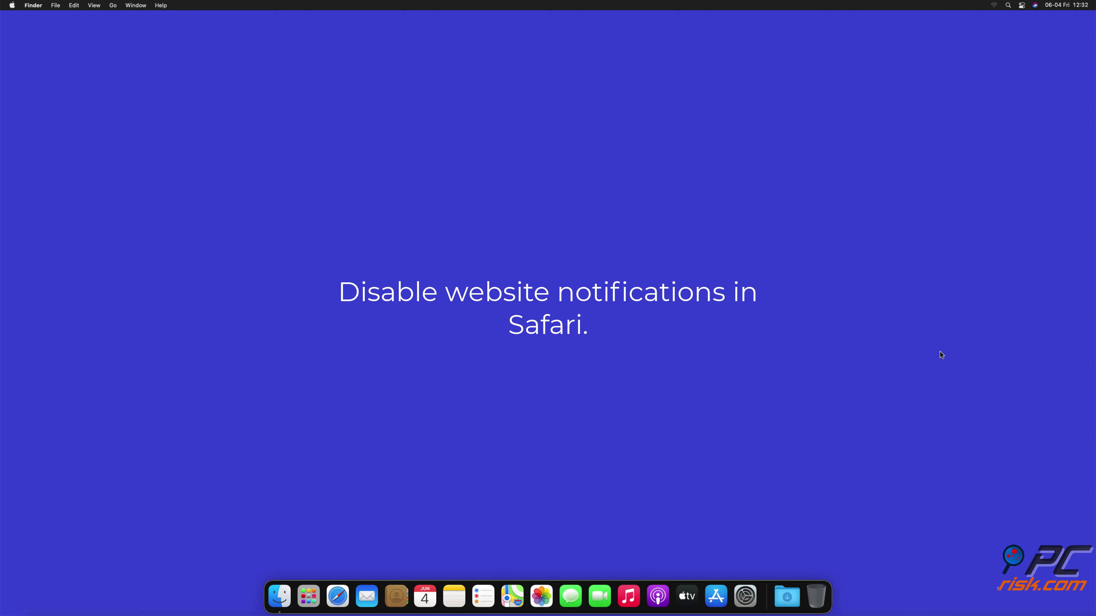
Launch Safari and open Preferences > Websites > Notifications
{"action": "left_click", "coordinate": [330, 600]}
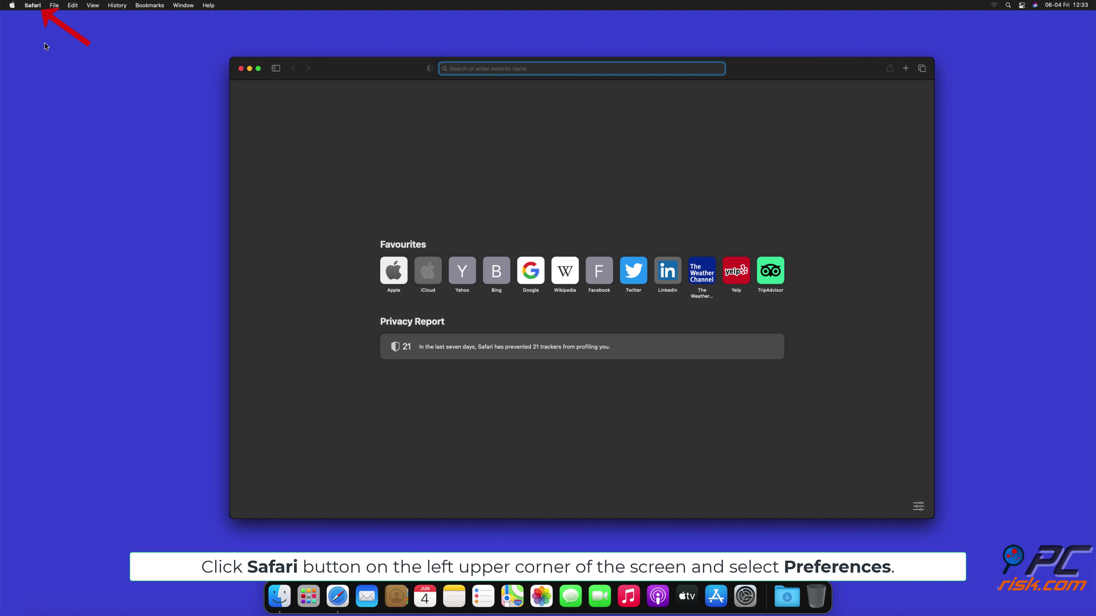
{"action": "left_click", "coordinate": [34, 6]}
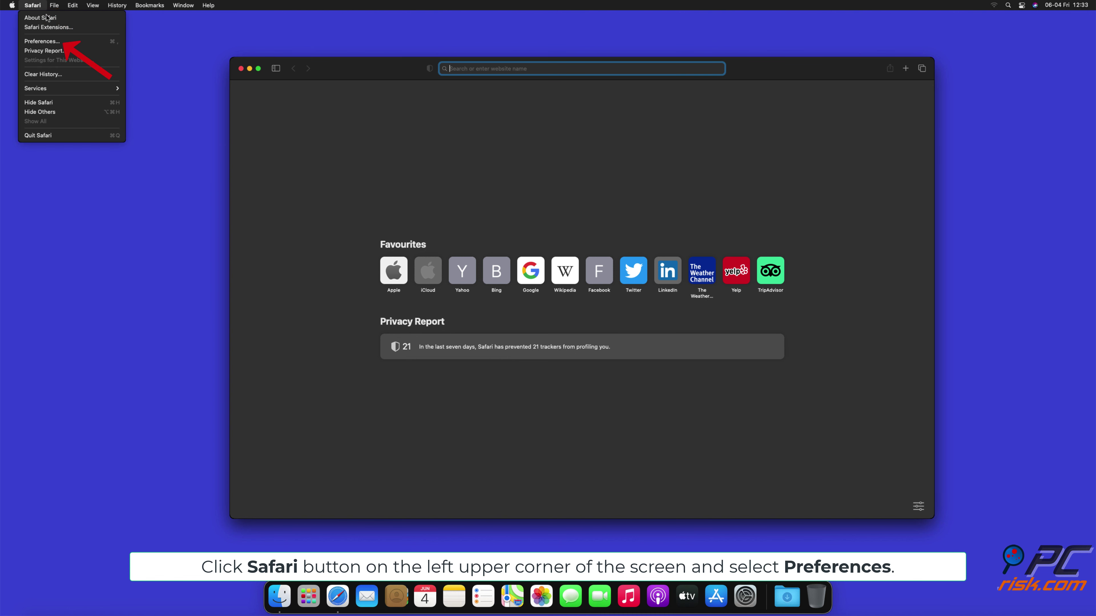
{"action": "left_click", "coordinate": [53, 42]}
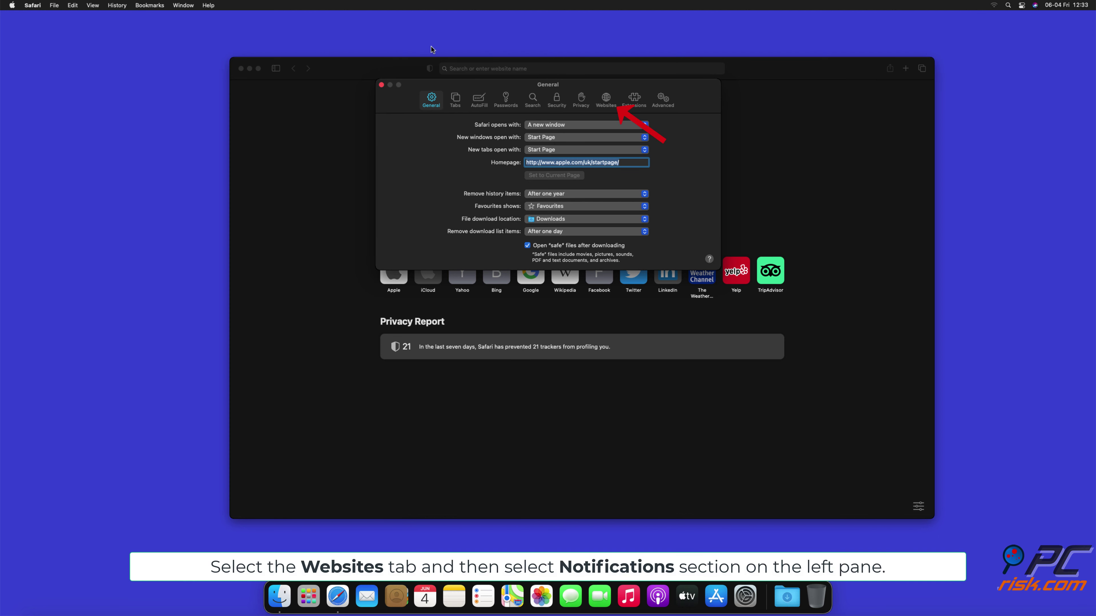
{"action": "left_click", "coordinate": [606, 99]}
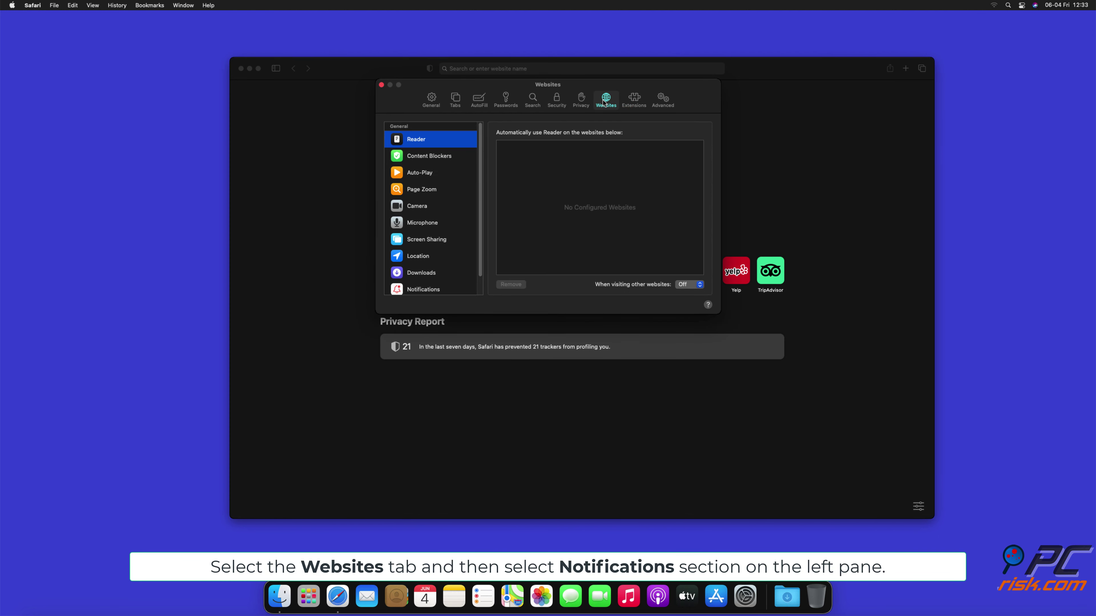
{"action": "scroll", "coordinate": [482, 144], "scroll_direction": "down", "scroll_amount": 1}
{"action": "scroll", "coordinate": [481, 147], "scroll_direction": "down", "scroll_amount": 2}
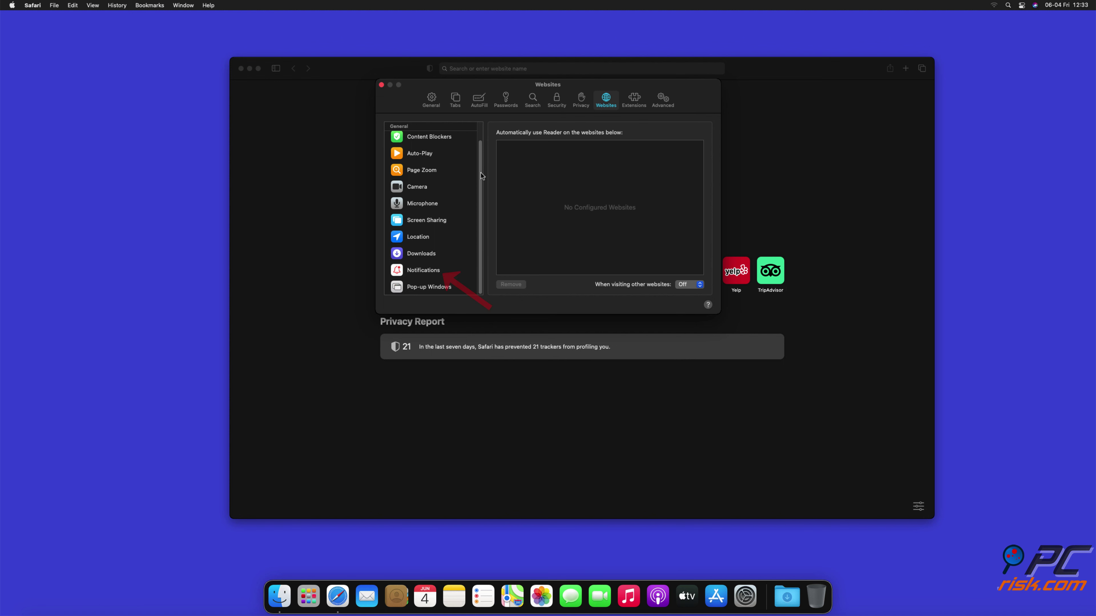
{"action": "left_click", "coordinate": [423, 270]}
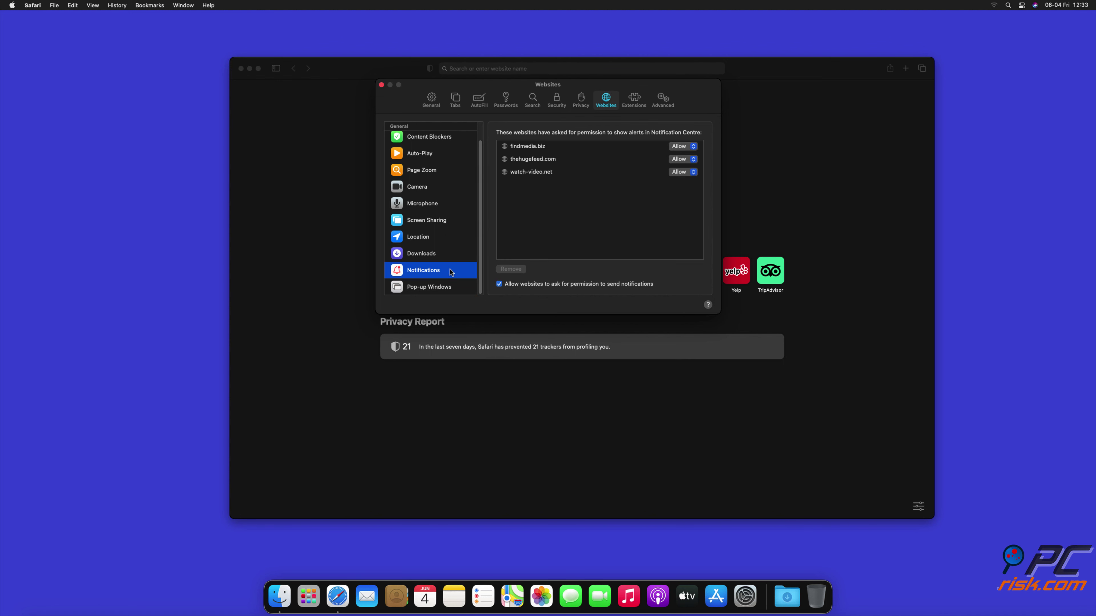
Set findmedia.biz, thehugefeed.com and watch-video.net to Deny, then close Preferences and Safari
{"action": "left_click", "coordinate": [693, 147]}
{"action": "left_click", "coordinate": [687, 157]}
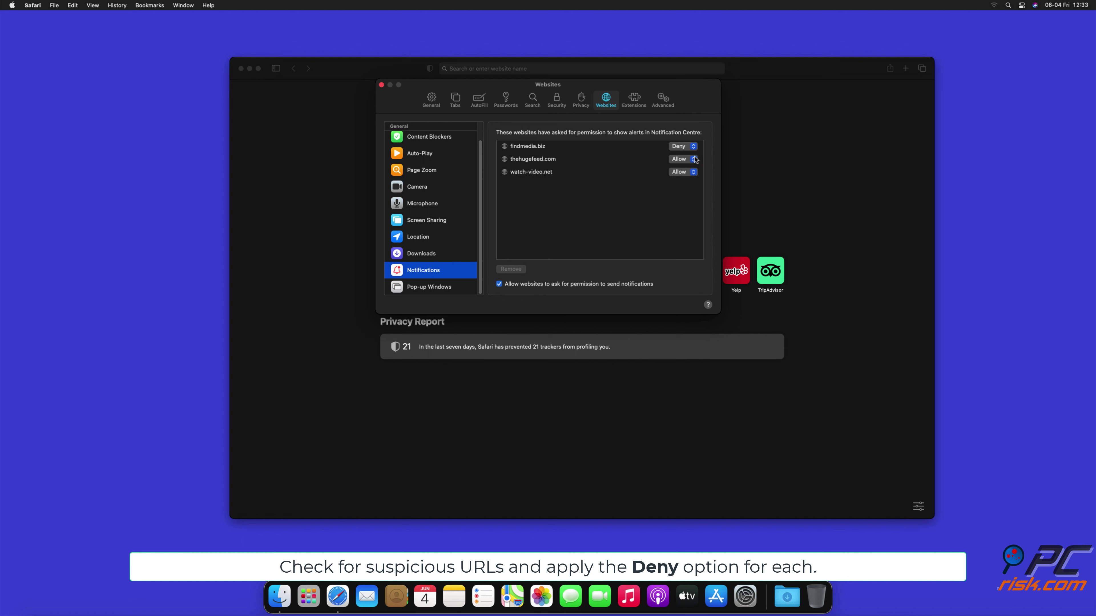
{"action": "left_click", "coordinate": [695, 158]}
{"action": "left_click", "coordinate": [686, 171]}
{"action": "left_click", "coordinate": [696, 172]}
{"action": "left_click", "coordinate": [682, 183]}
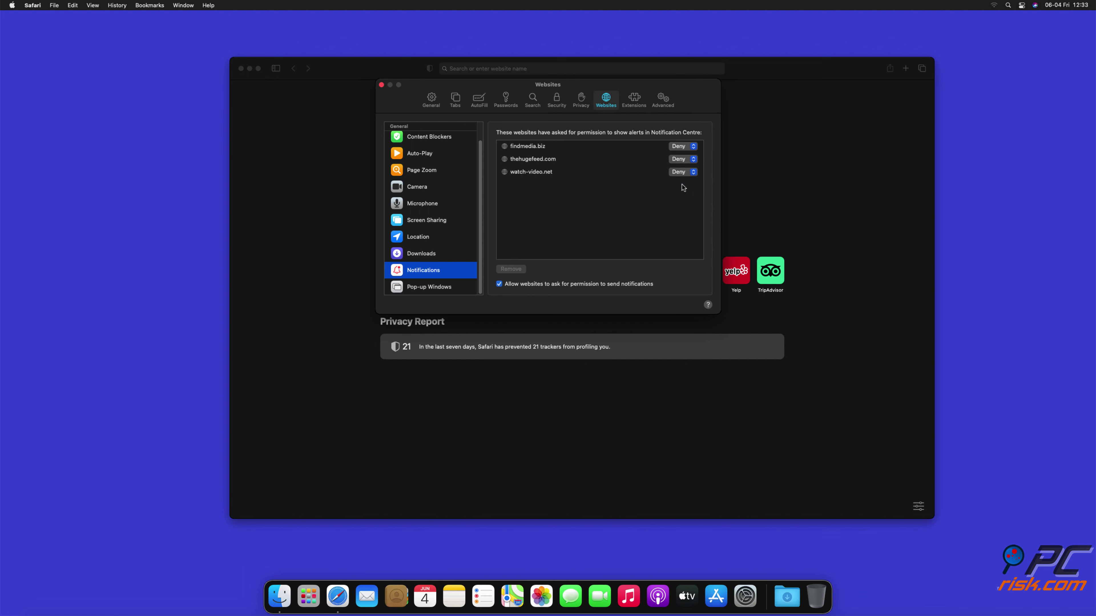
{"action": "left_click", "coordinate": [382, 85]}
{"action": "left_click", "coordinate": [241, 69]}
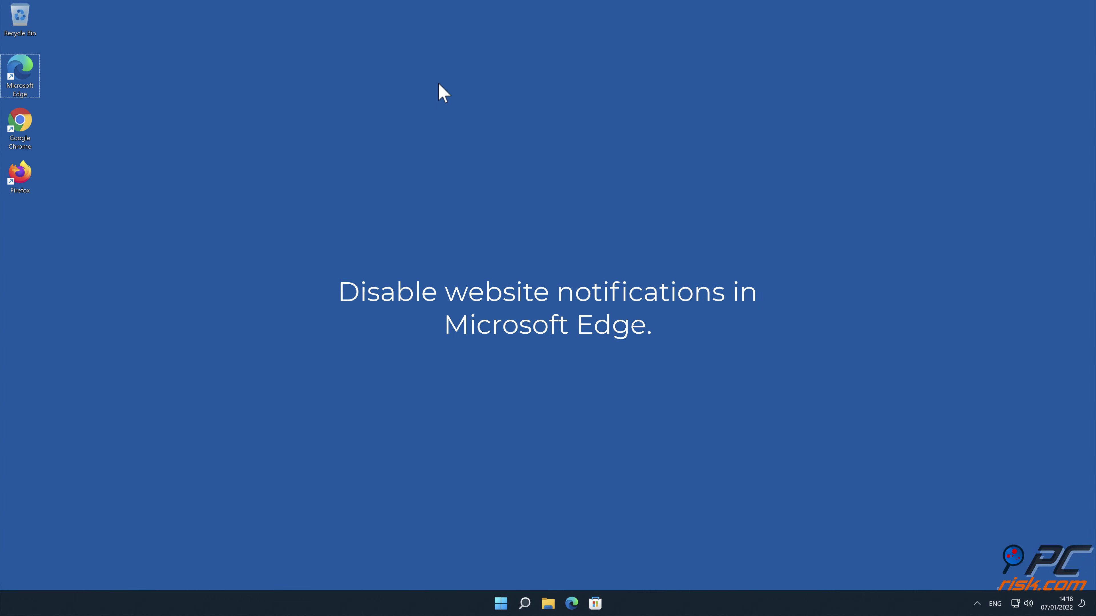
Launch Edge and open Settings > Cookies and site permissions > Notifications
{"action": "double_click", "coordinate": [27, 75]}
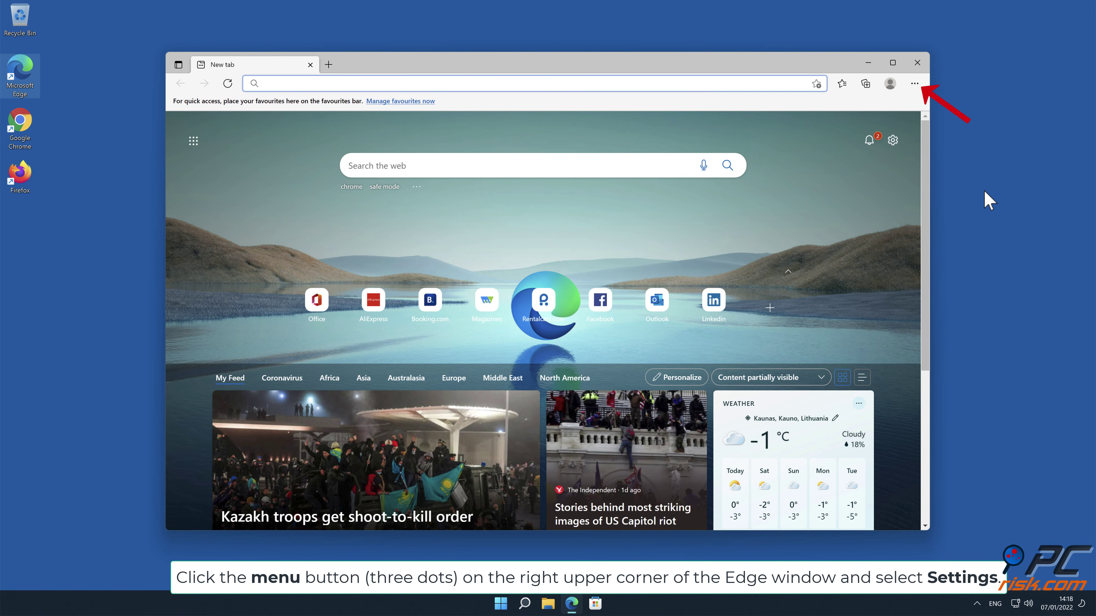
{"action": "left_click", "coordinate": [915, 84]}
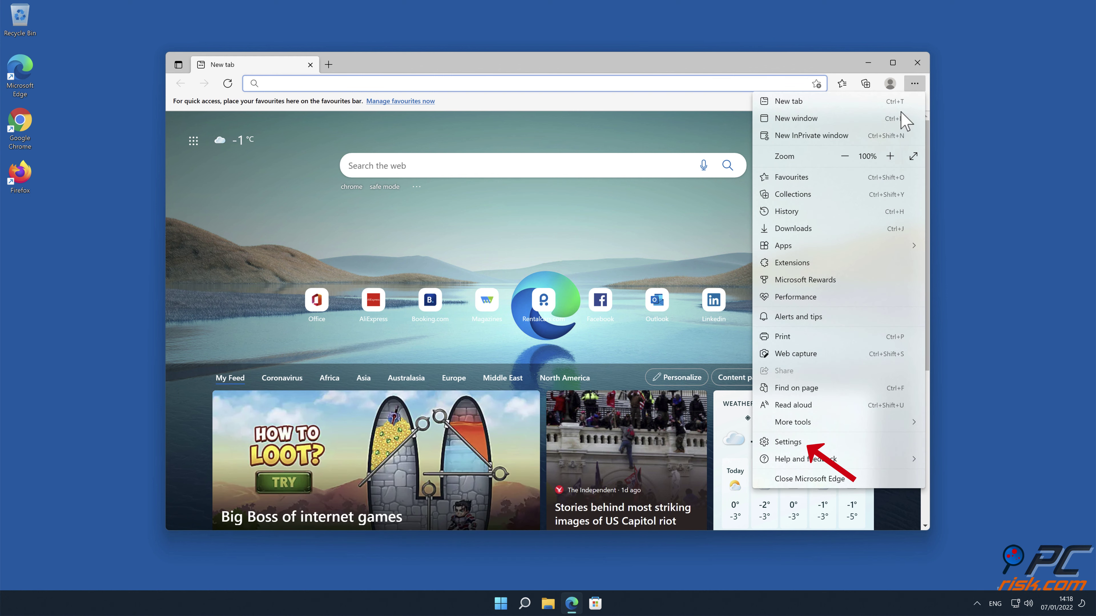
{"action": "left_click", "coordinate": [818, 442]}
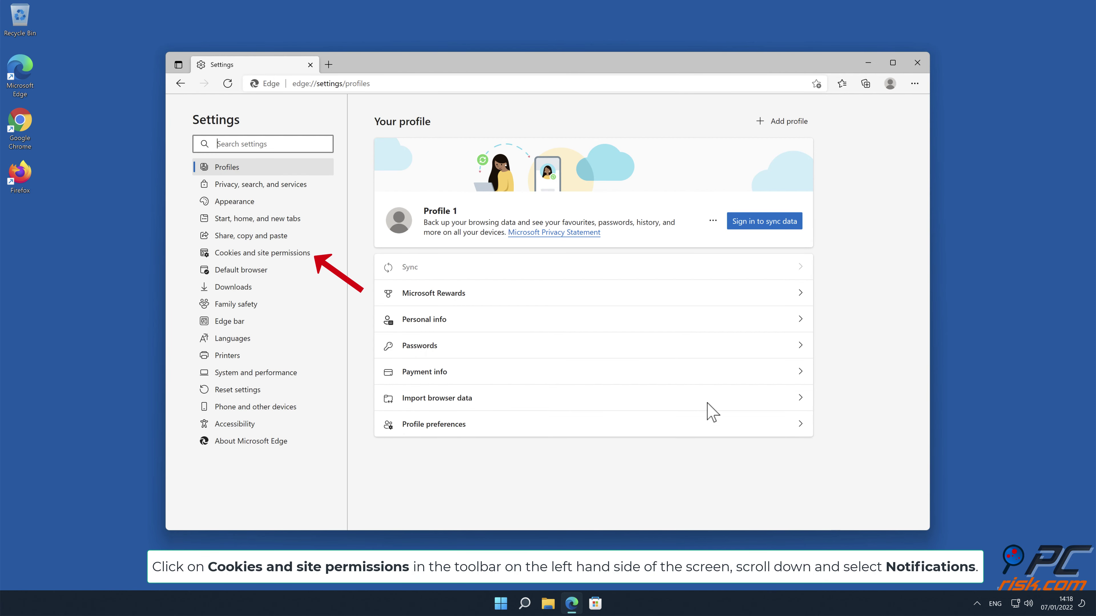
{"action": "left_click", "coordinate": [302, 255]}
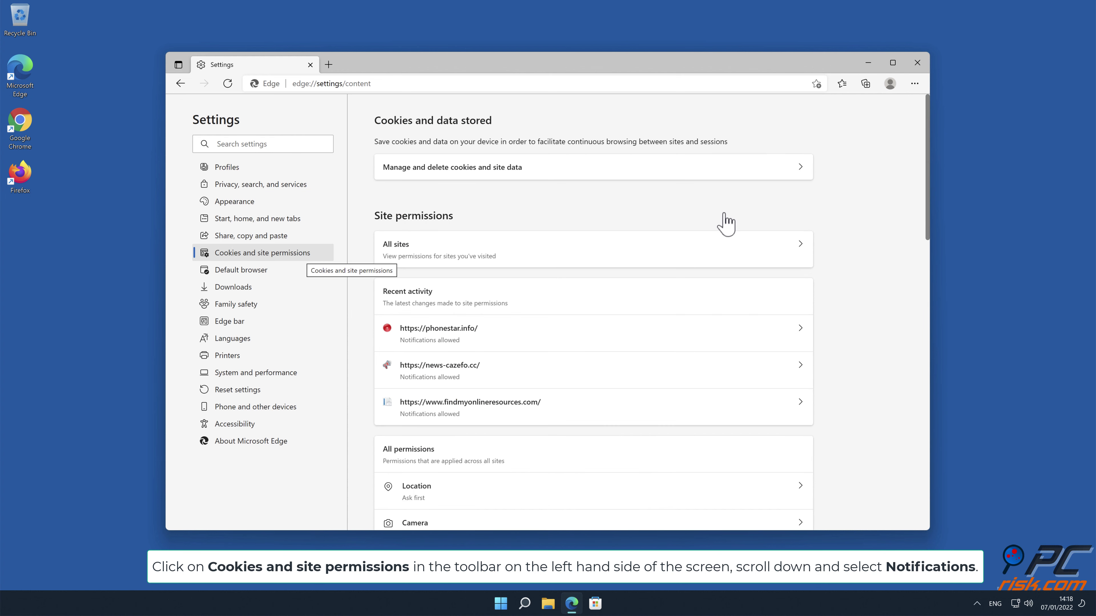
{"action": "left_click_drag", "start_coordinate": [928, 183], "coordinate": [930, 284]}
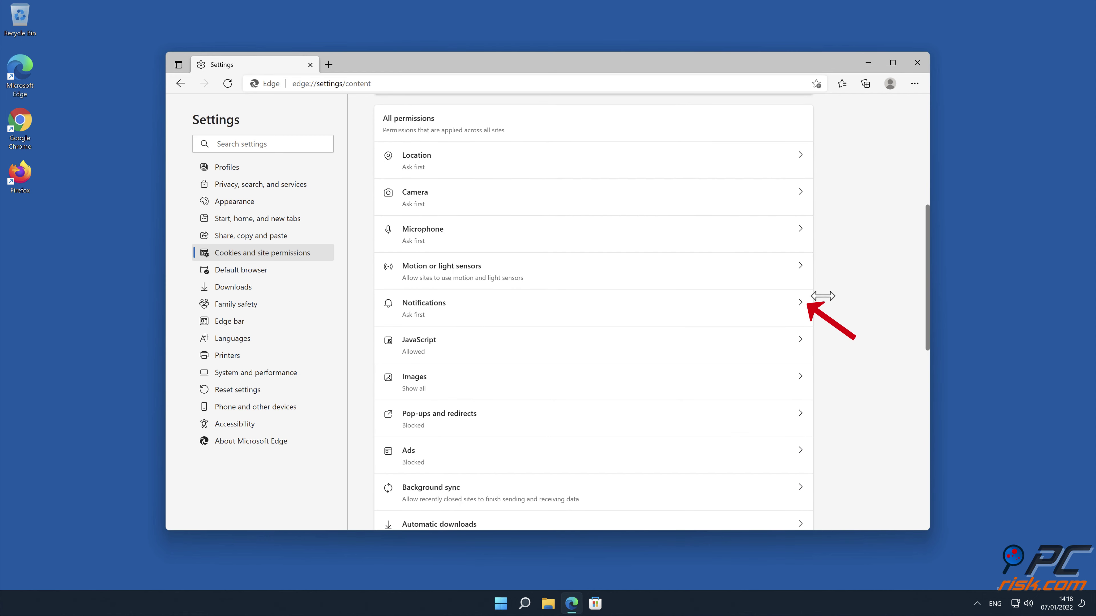
{"action": "left_click", "coordinate": [798, 304]}
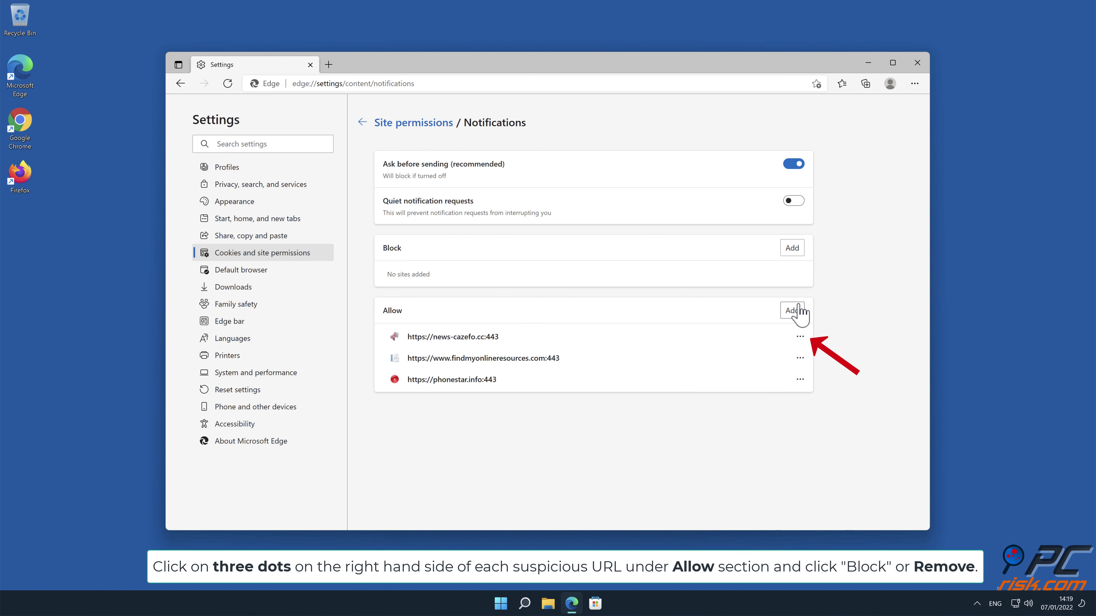
Remove news-cazefo.cc, findmyonlineresources.com and phonestar.info from allowed notifications, then close Edge
{"action": "left_click", "coordinate": [799, 337]}
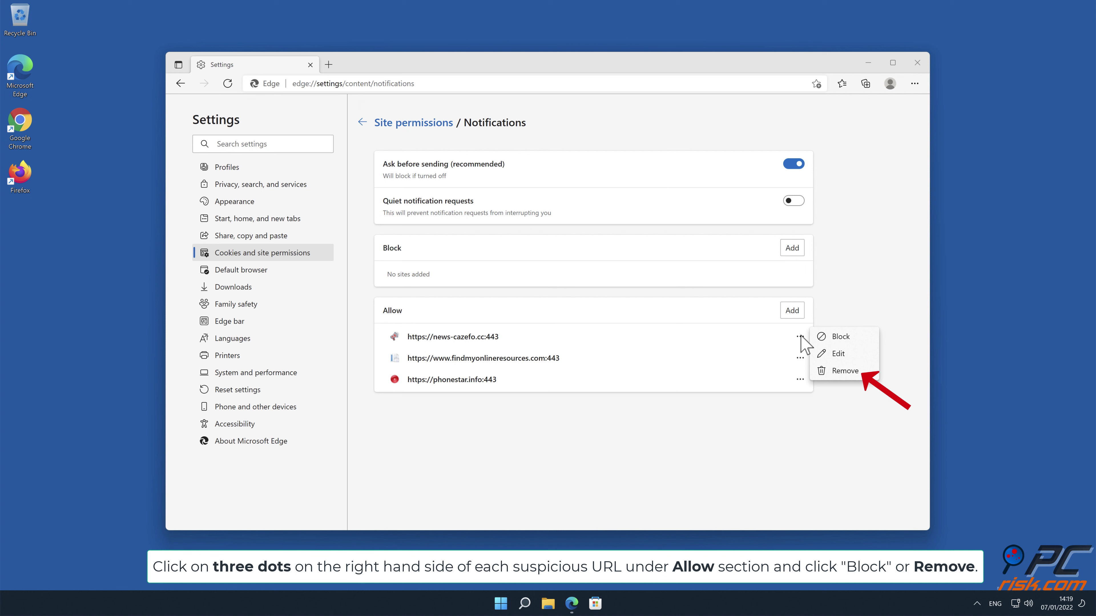
{"action": "left_click", "coordinate": [845, 371]}
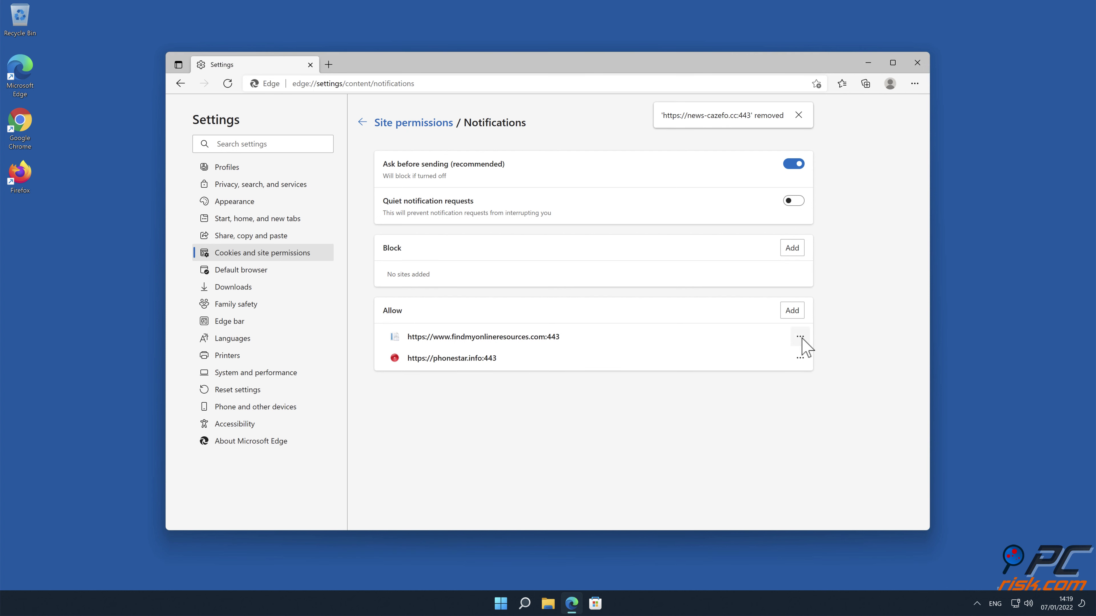
{"action": "left_click", "coordinate": [800, 337]}
{"action": "left_click", "coordinate": [846, 374]}
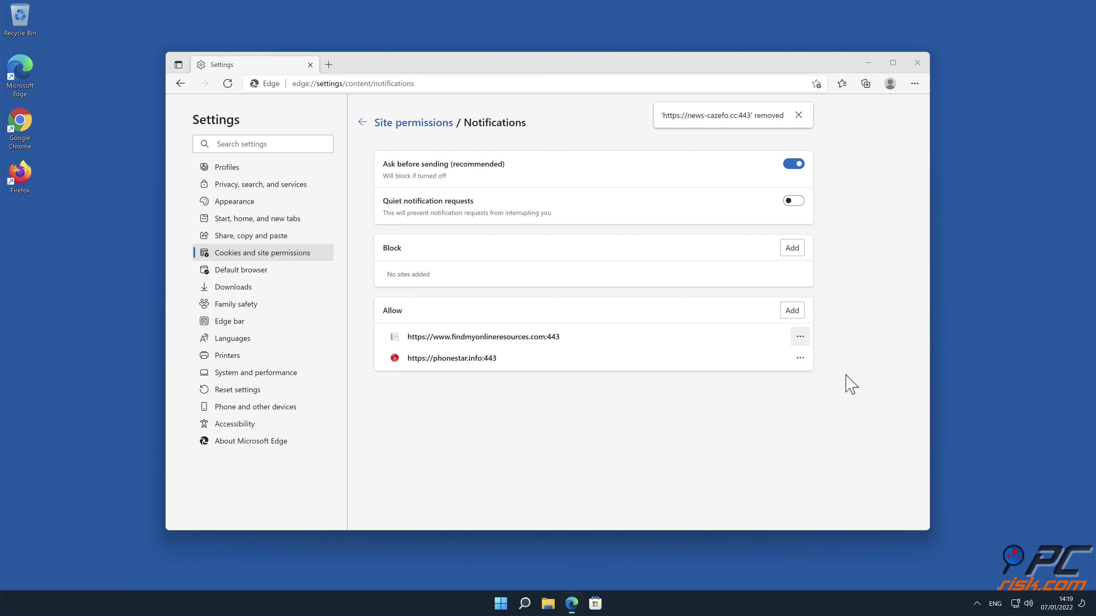
{"action": "left_click", "coordinate": [801, 338]}
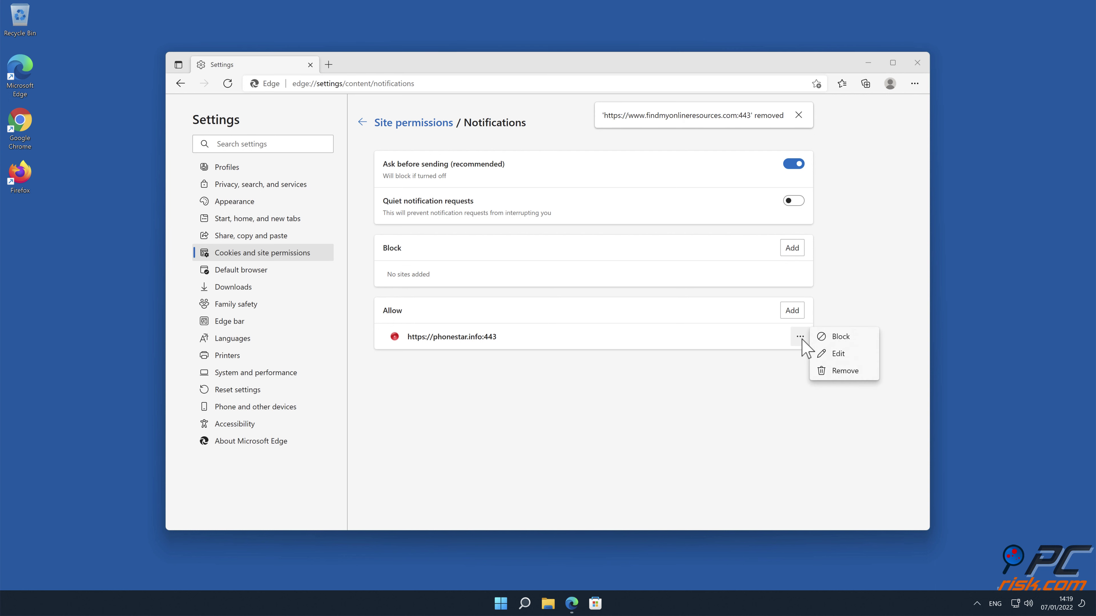
{"action": "left_click", "coordinate": [845, 372]}
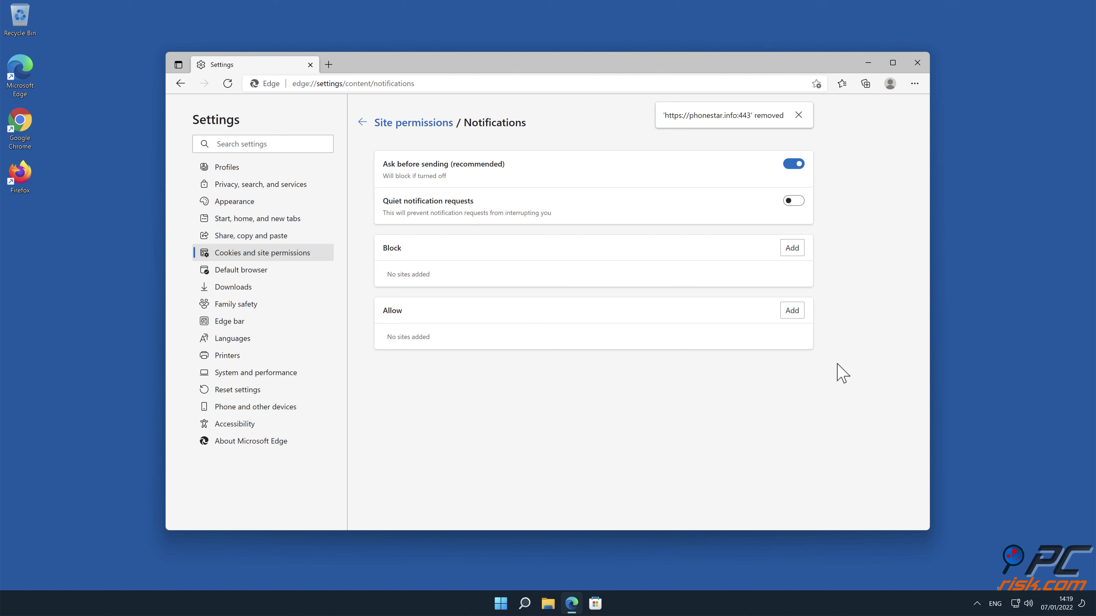
{"action": "left_click", "coordinate": [919, 63]}
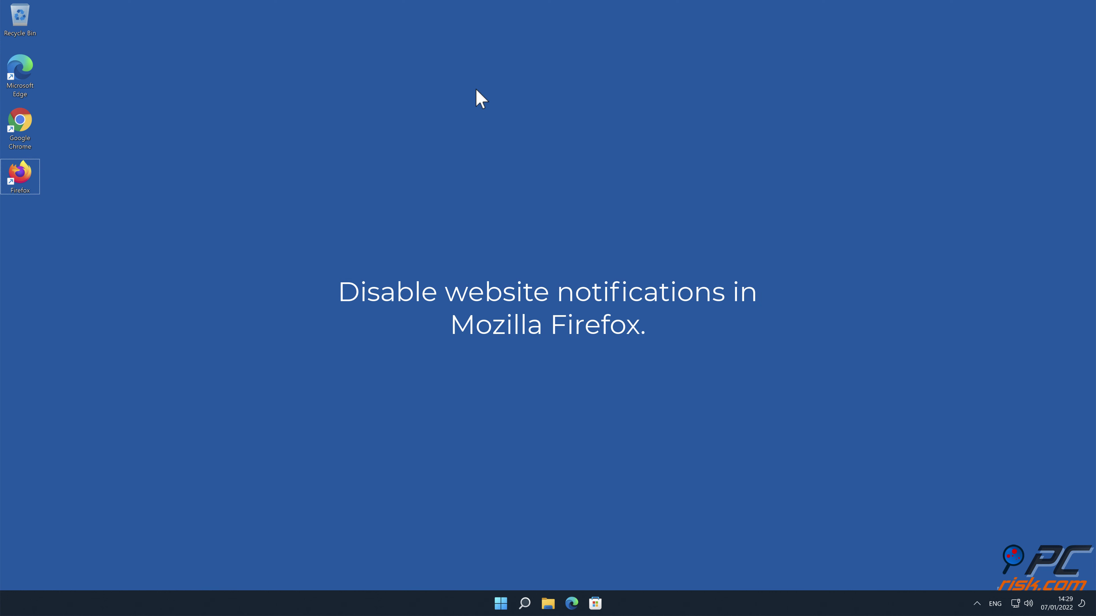
Launch Firefox and open the Notifications permission settings under Privacy & Security
{"action": "double_click", "coordinate": [15, 175]}
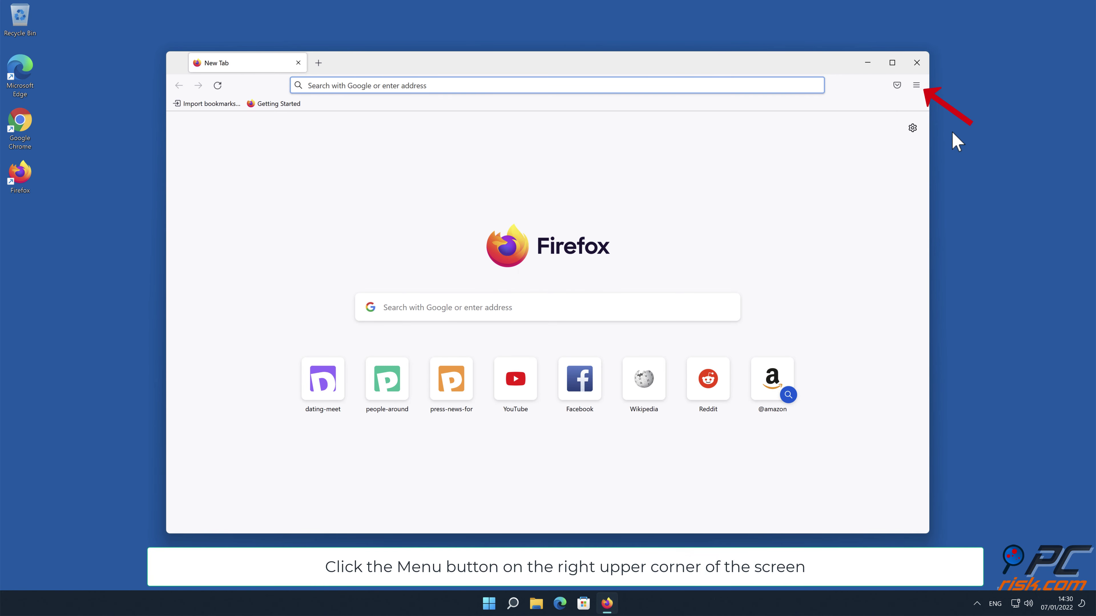
{"action": "left_click", "coordinate": [917, 86]}
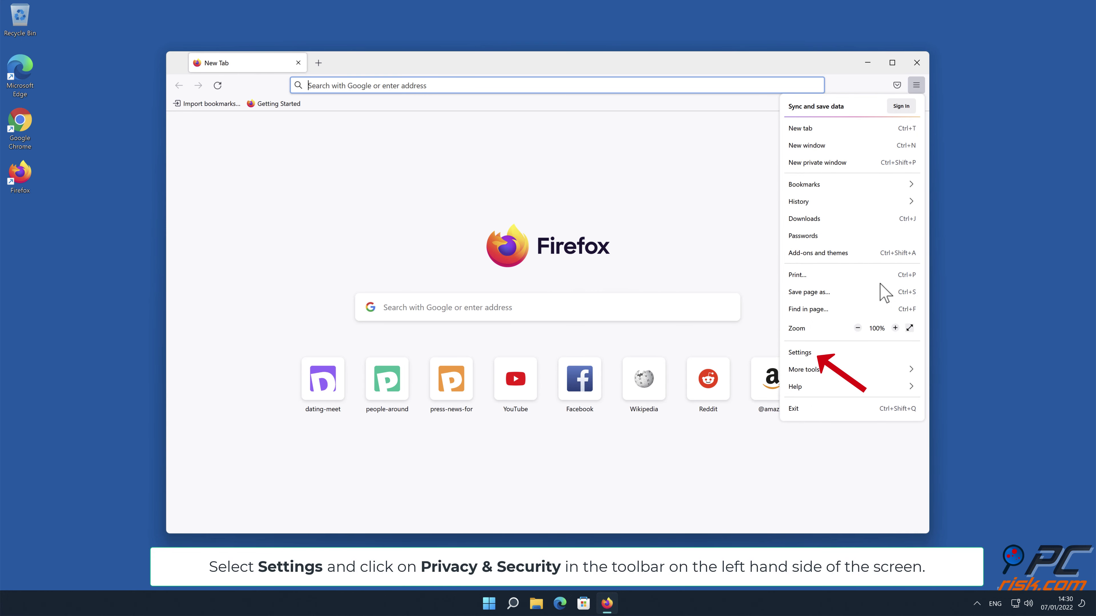
{"action": "left_click", "coordinate": [857, 352]}
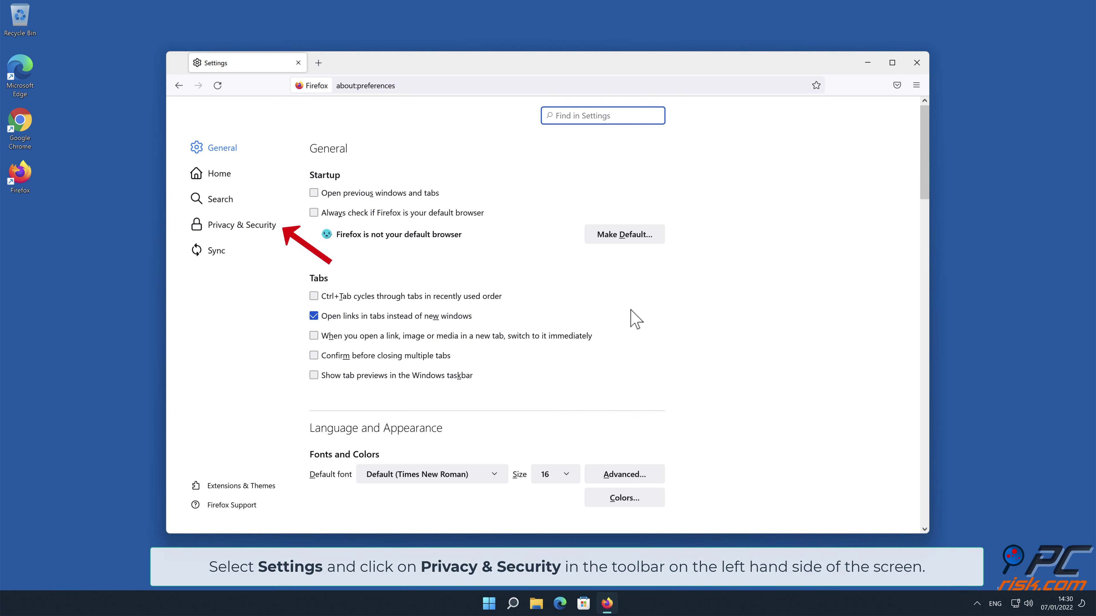
{"action": "left_click", "coordinate": [257, 225]}
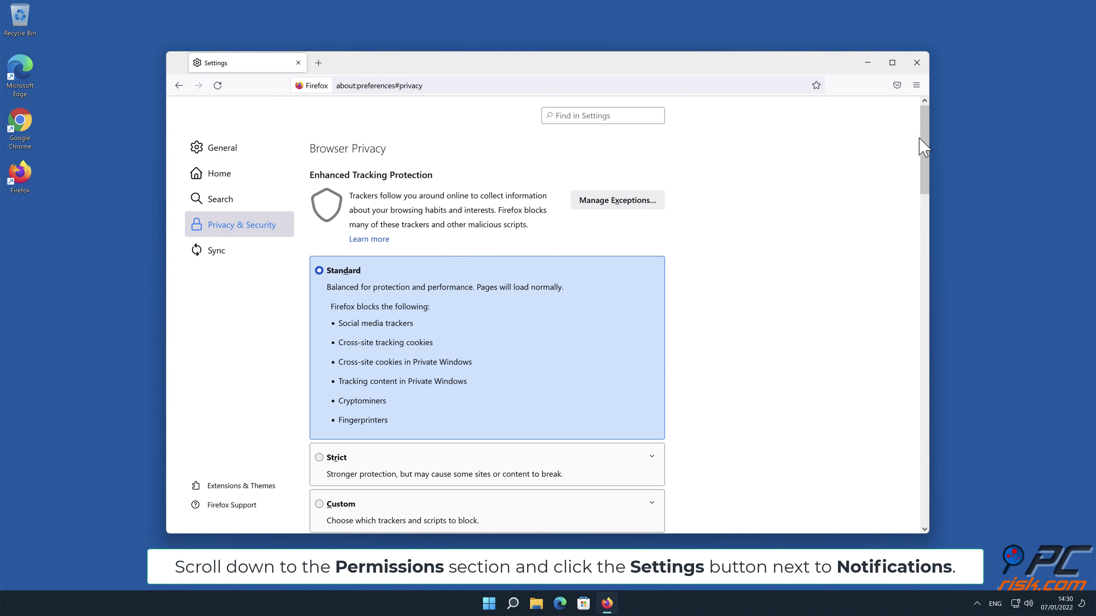
{"action": "left_click_drag", "start_coordinate": [926, 147], "coordinate": [928, 360]}
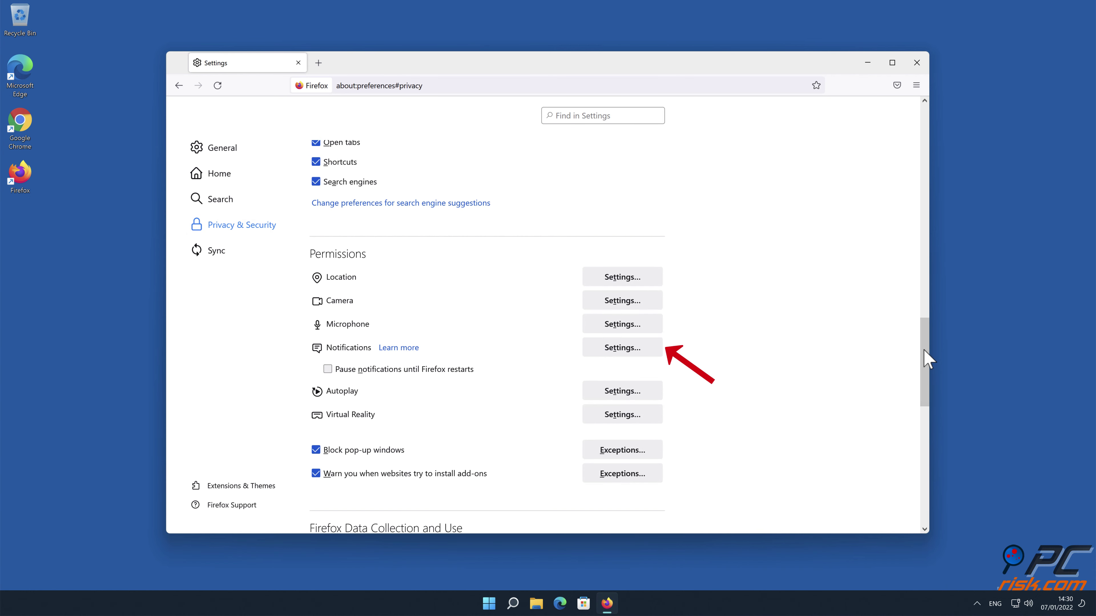
{"action": "left_click", "coordinate": [652, 349]}
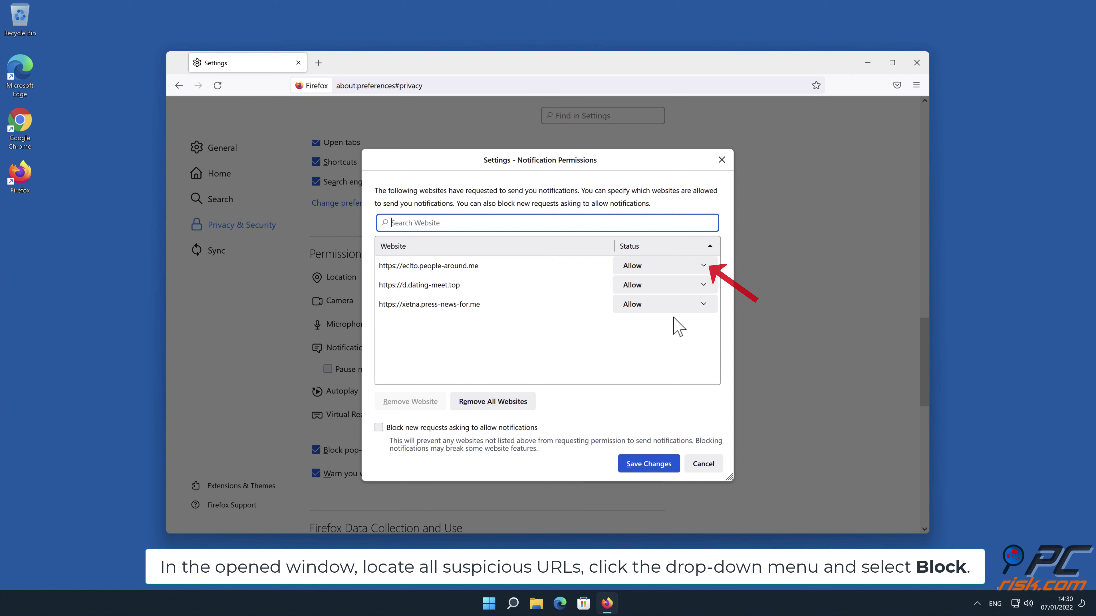
Set eclto.people-around.me, d.dating-meet.top and xetna.press-news-for.me to Block, save, and close Firefox
{"action": "left_click", "coordinate": [703, 266]}
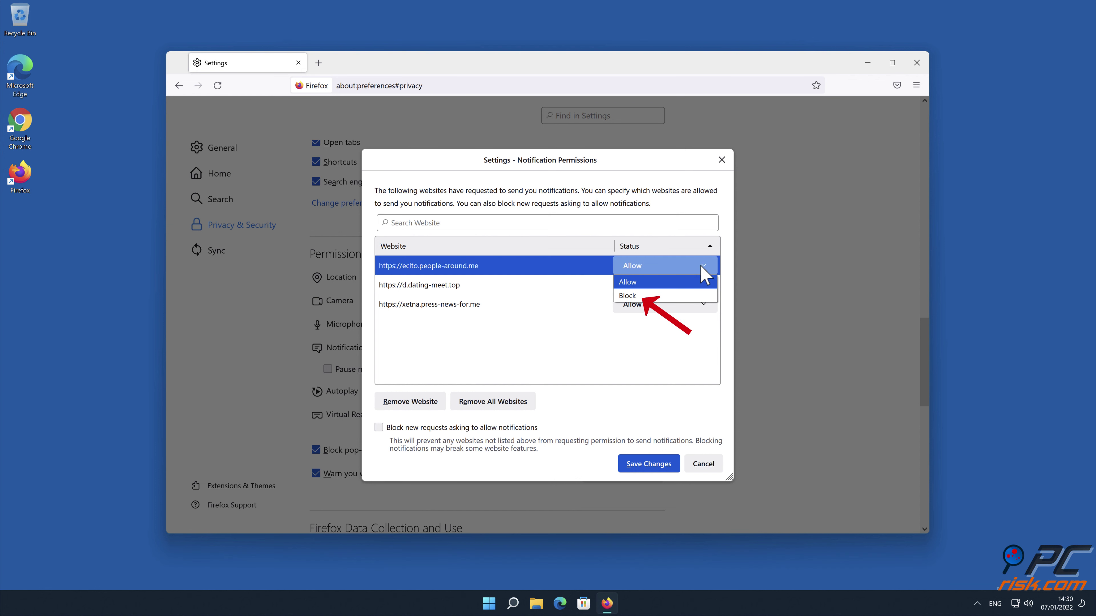
{"action": "left_click", "coordinate": [683, 295]}
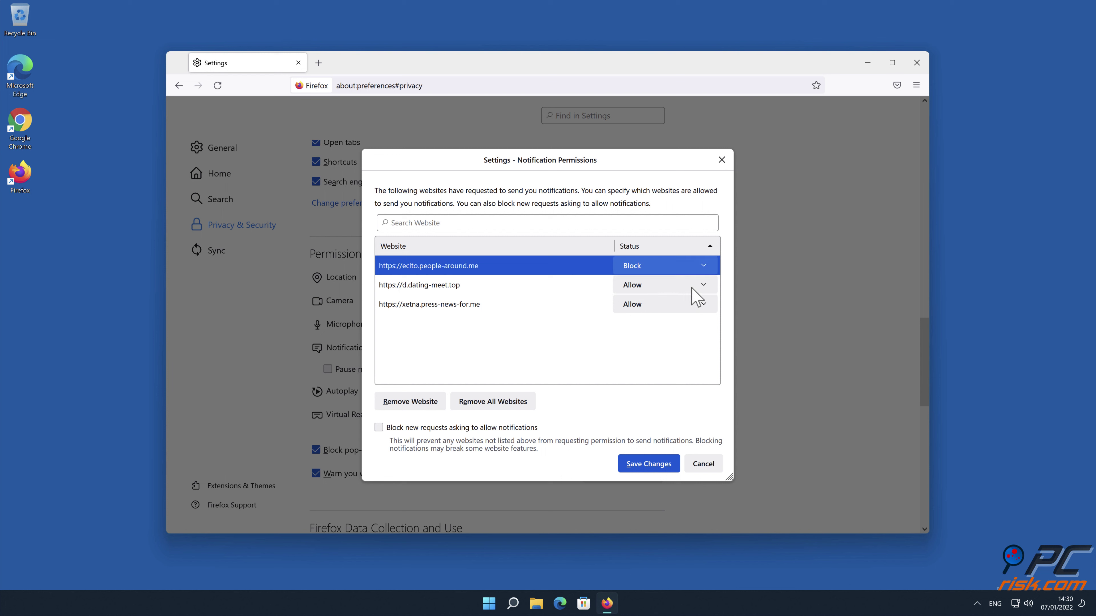
{"action": "left_click", "coordinate": [704, 286]}
{"action": "left_click", "coordinate": [680, 316]}
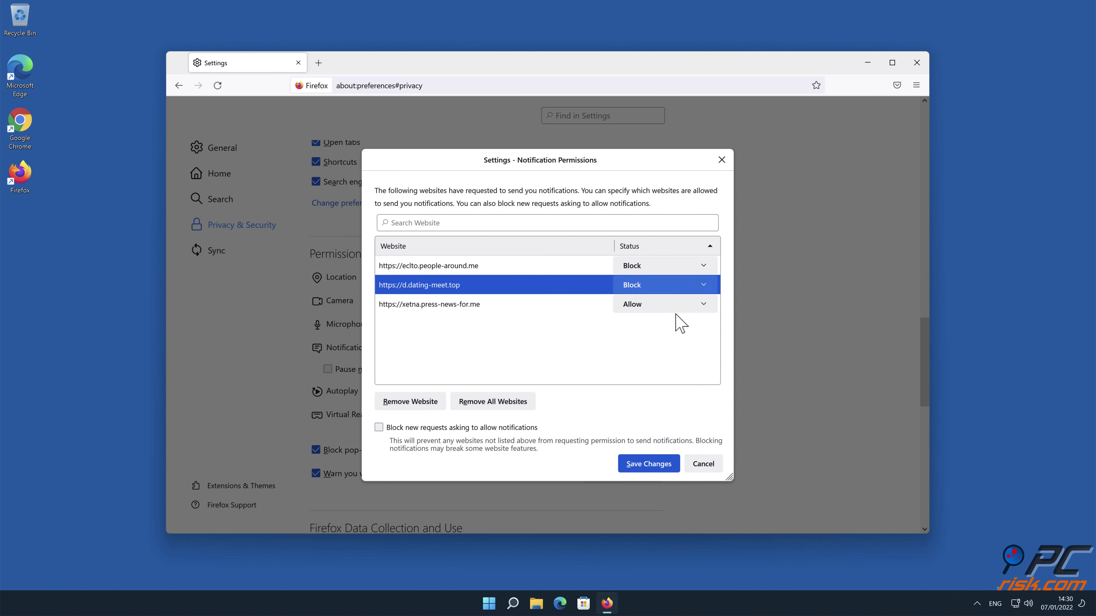
{"action": "left_click", "coordinate": [704, 305]}
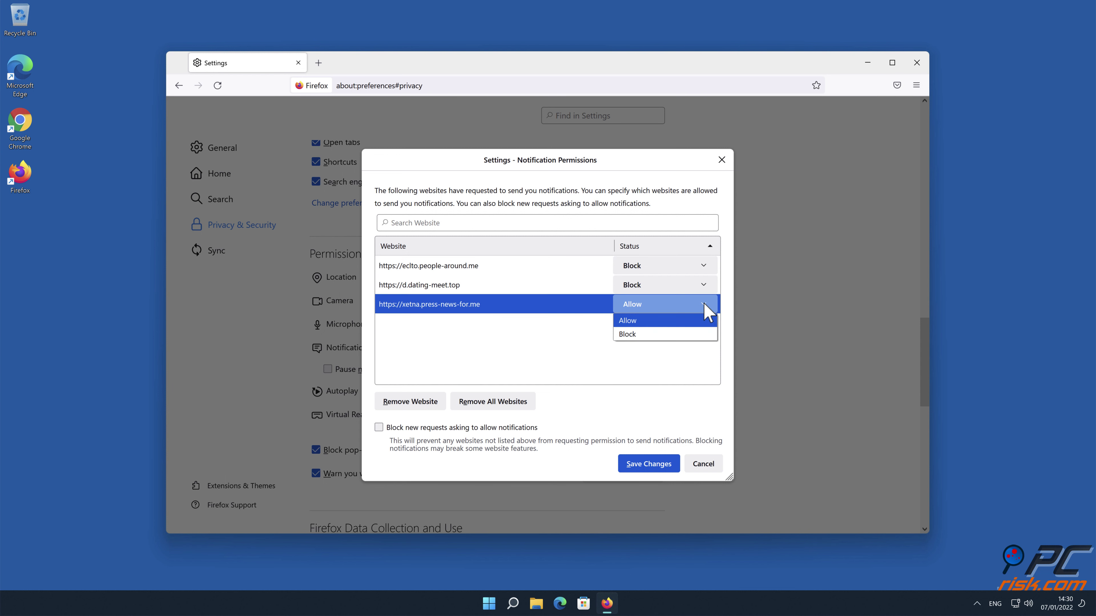
{"action": "left_click", "coordinate": [691, 335]}
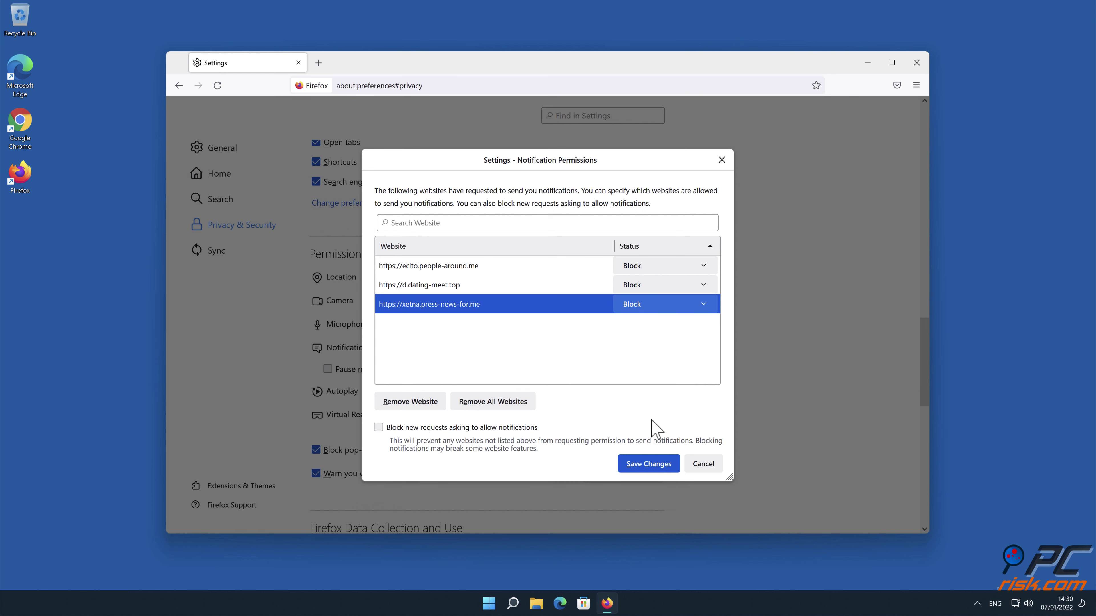
{"action": "left_click", "coordinate": [651, 464]}
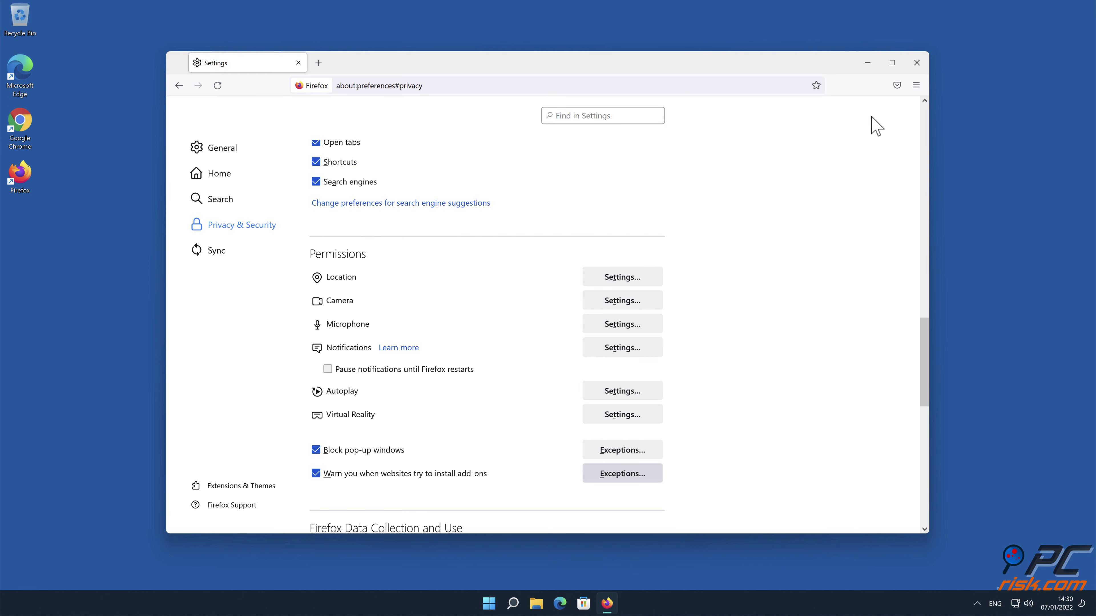
{"action": "left_click", "coordinate": [917, 62]}
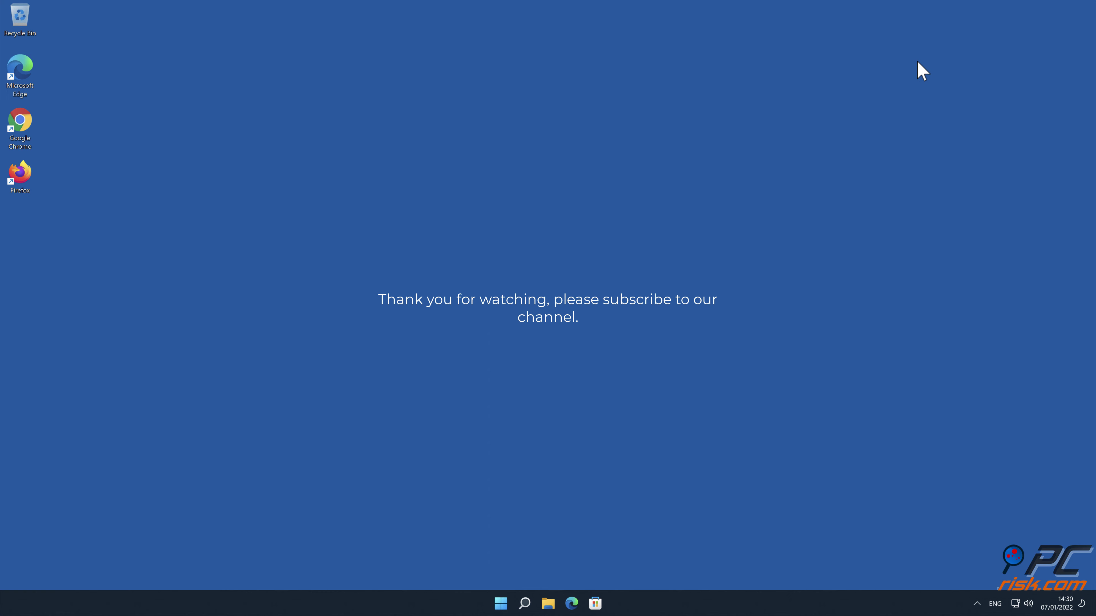